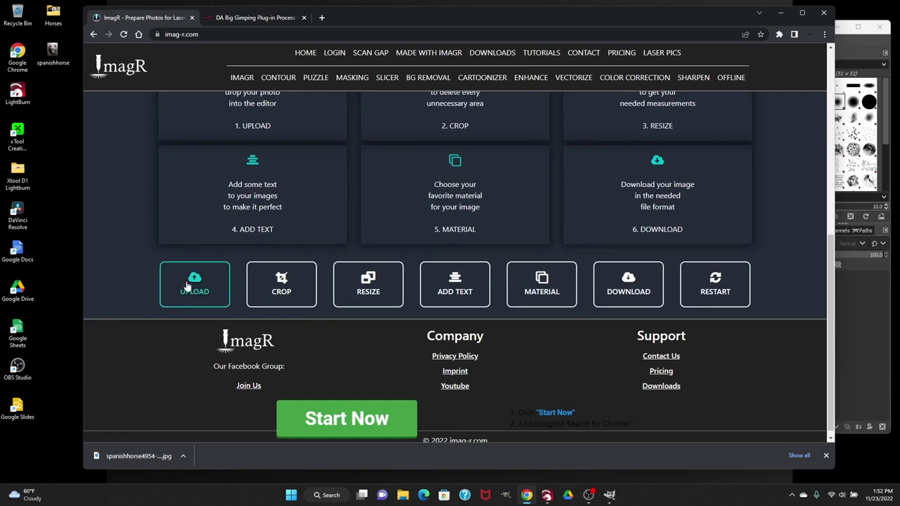
# Step: Look over the DA Big Gimping plug-in product page and open the official GIMP website through a web search for gimp
pyautogui.click(257, 19)
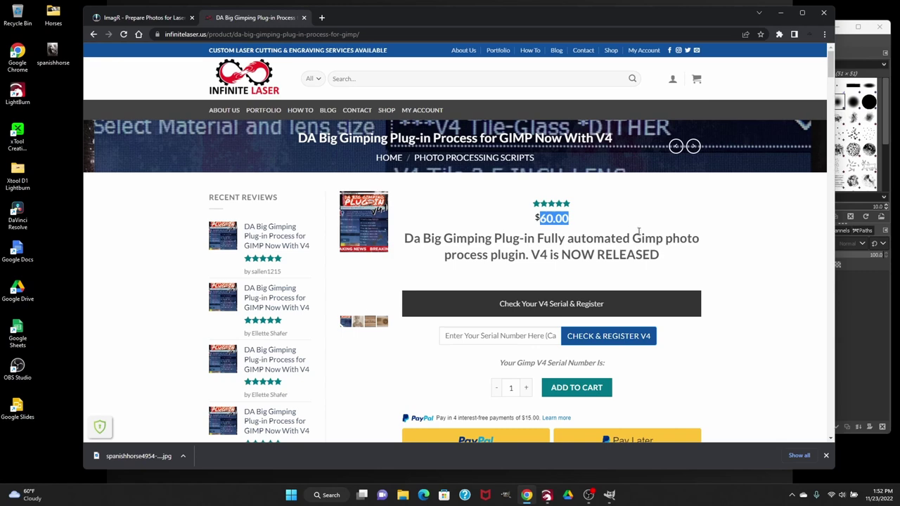
pyautogui.scroll(-1, 752, 249)
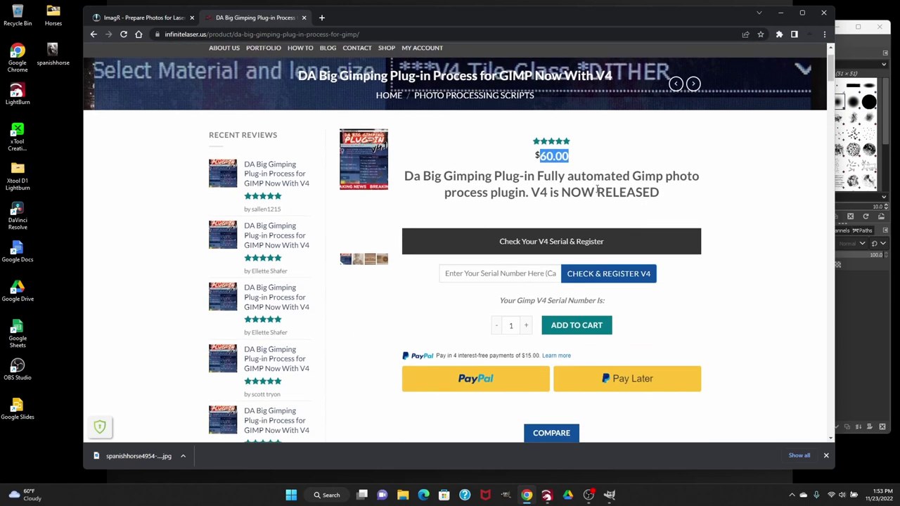
pyautogui.click(321, 17)
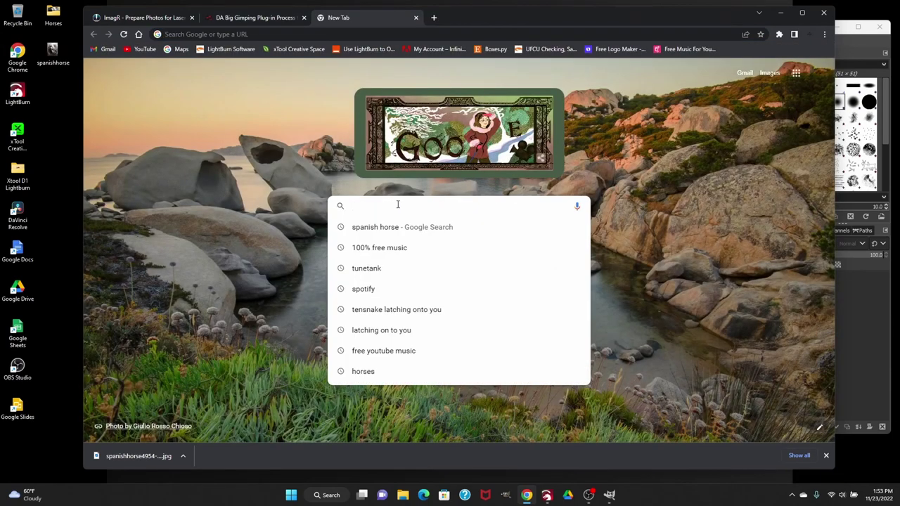
pyautogui.write('gimp')
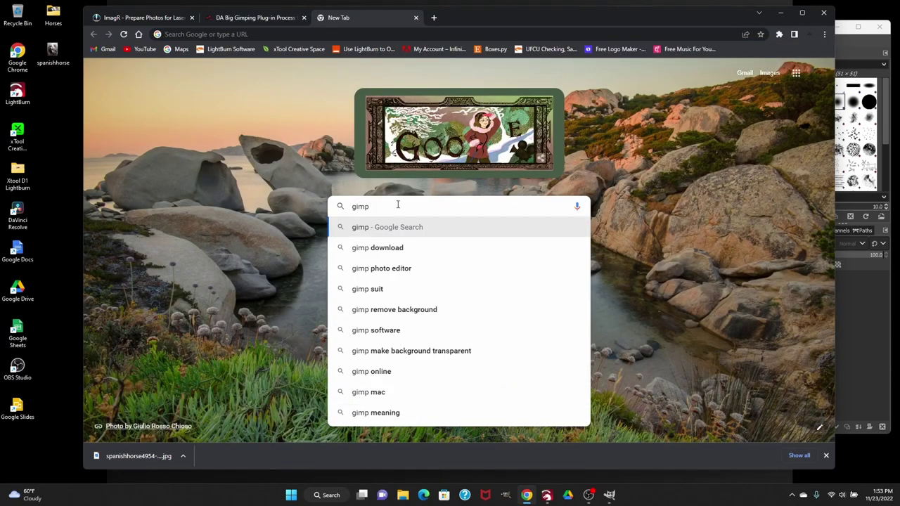
pyautogui.press('Return')
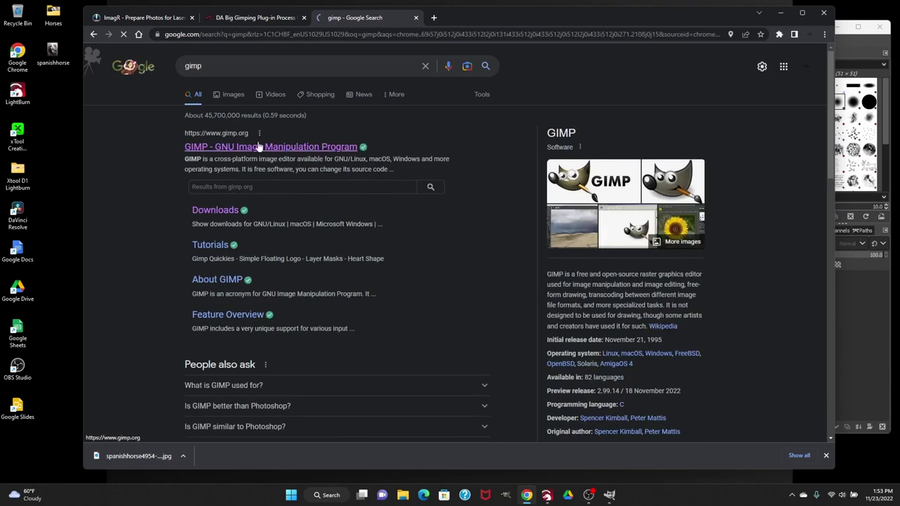
pyautogui.click(259, 147)
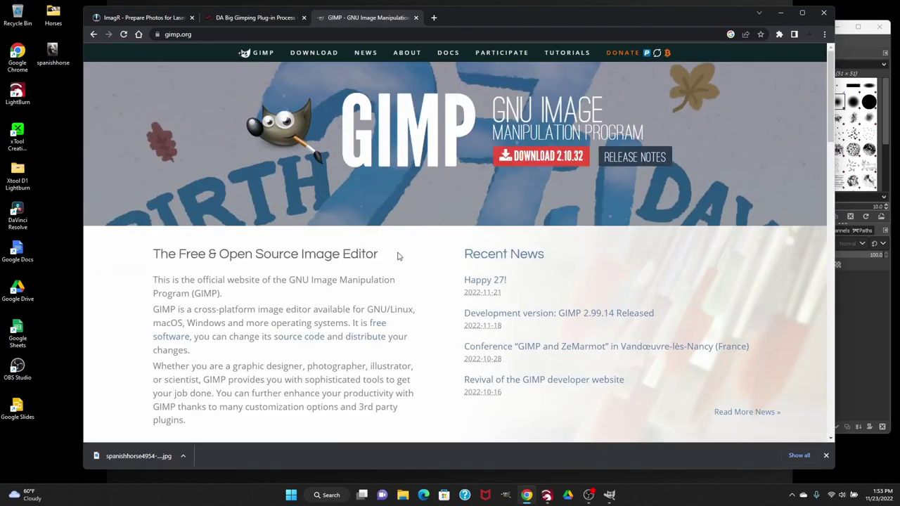
# Step: Look through the GIMP homepage and return to the DA Big Gimping plug-in product page
pyautogui.scroll(-5, 397, 256)
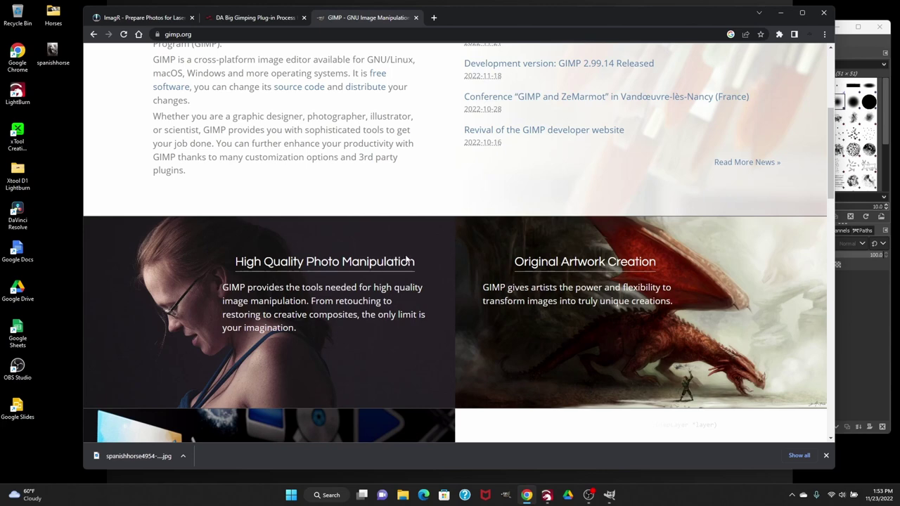
pyautogui.scroll(-2, 405, 255)
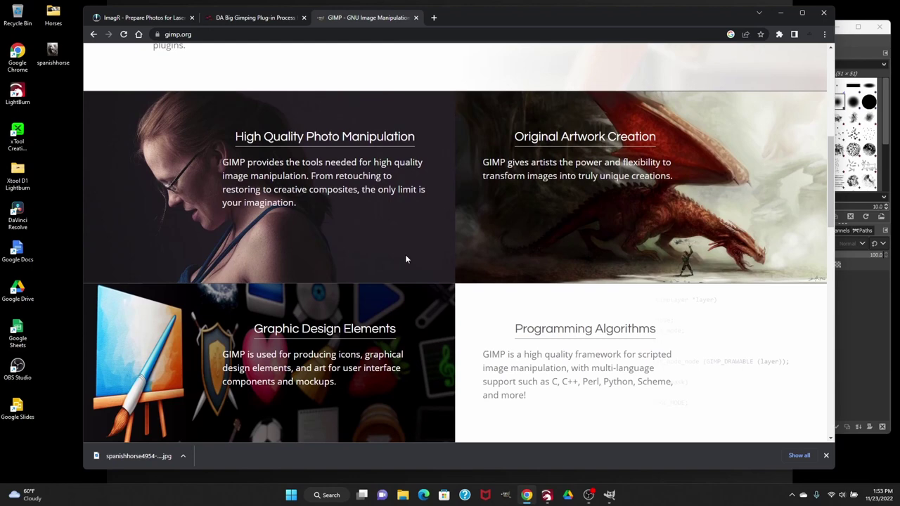
pyautogui.scroll(3, 405, 258)
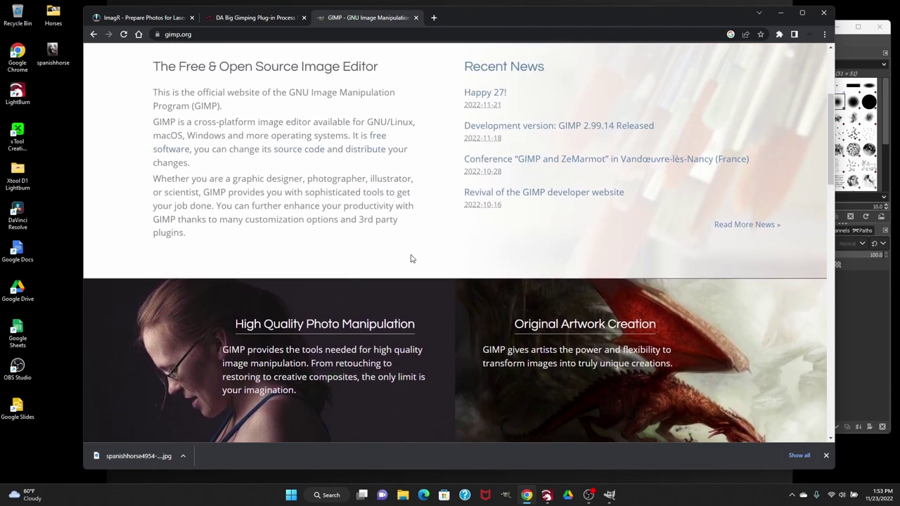
pyautogui.scroll(3, 411, 258)
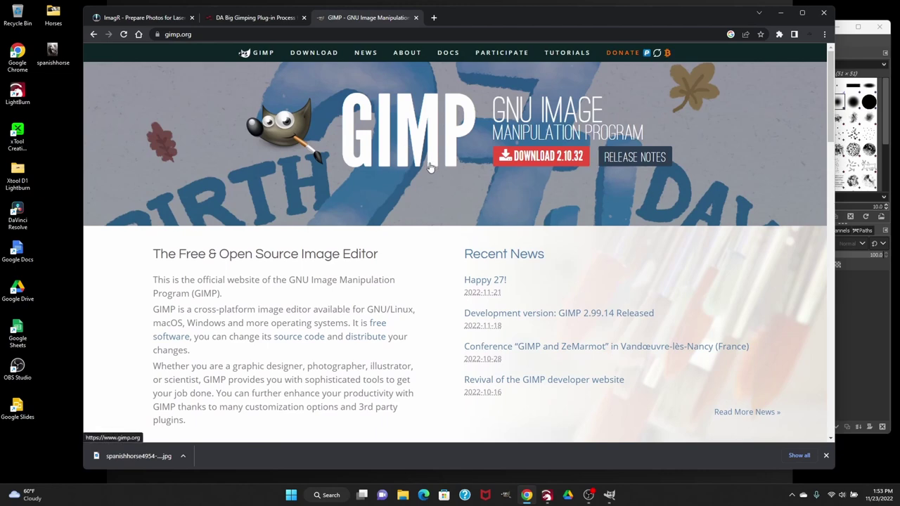
pyautogui.click(253, 17)
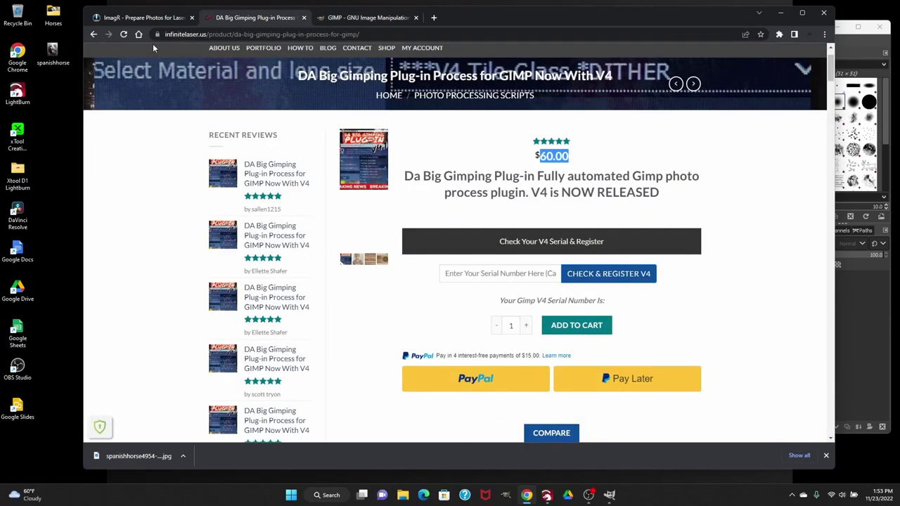
pyautogui.click(370, 18)
pyautogui.click(253, 18)
# Step: Switch to GIMP and open the spanishhorse image from the desktop
pyautogui.click(781, 12)
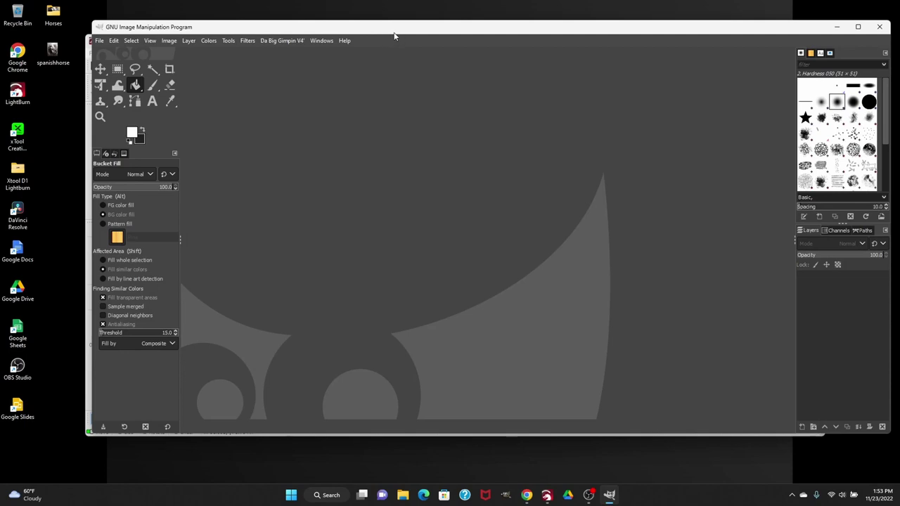
pyautogui.moveTo(404, 28)
pyautogui.mouseDown()
pyautogui.moveTo(387, 22)
pyautogui.moveTo(402, 27)
pyautogui.mouseUp()
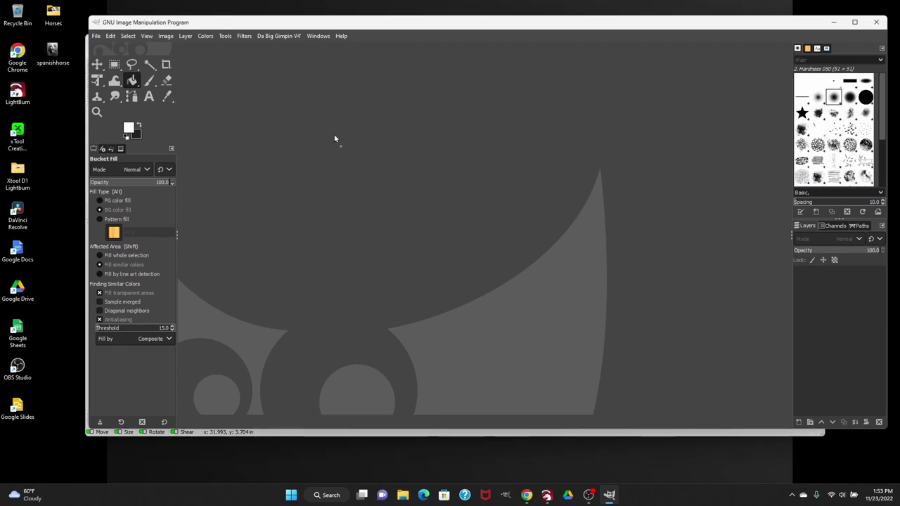
pyautogui.moveTo(367, 144); pyautogui.dragTo(624, 204)
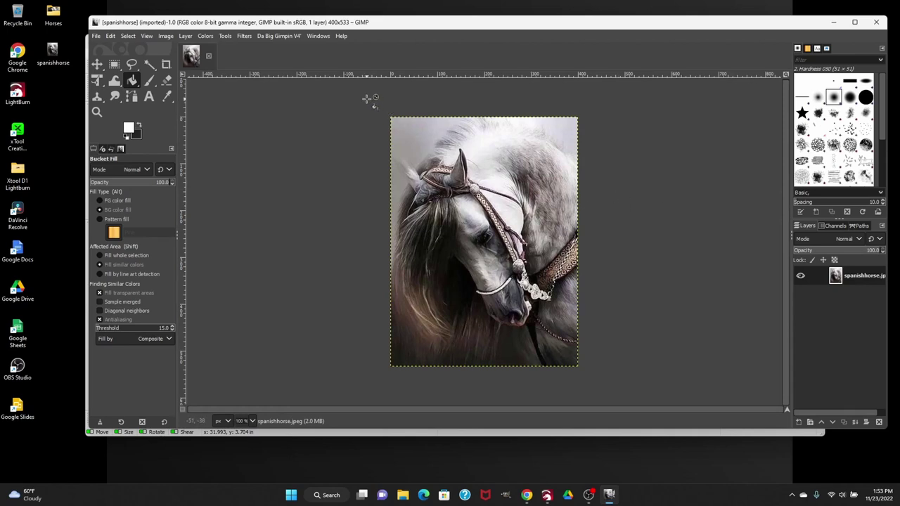
# Step: Start the Da Big Gimpin' Plug-in v4 and choose **V4 Tile 2 INCH LENS as the material and lens size
pyautogui.click(274, 38)
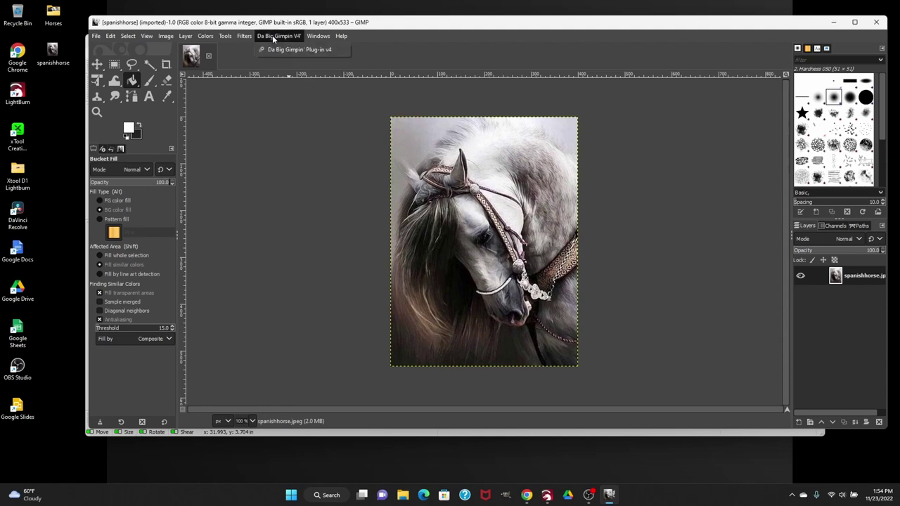
pyautogui.click(281, 50)
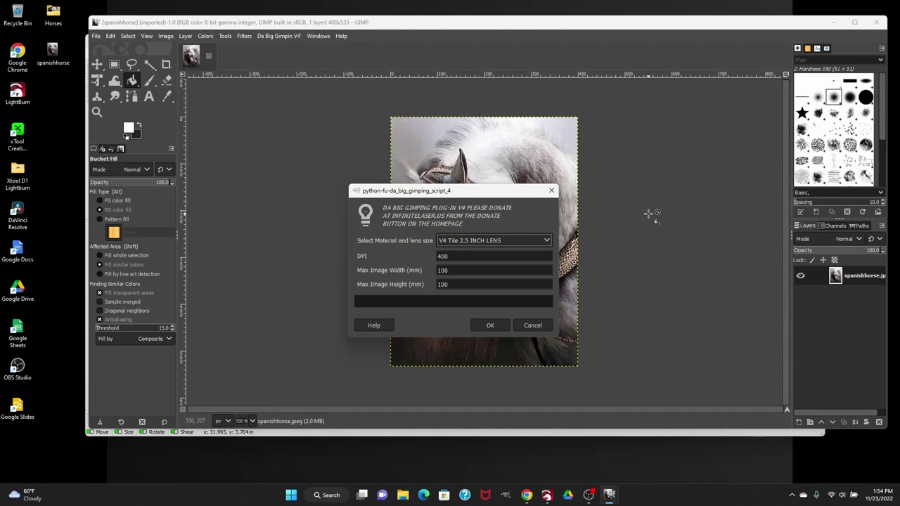
pyautogui.click(548, 242)
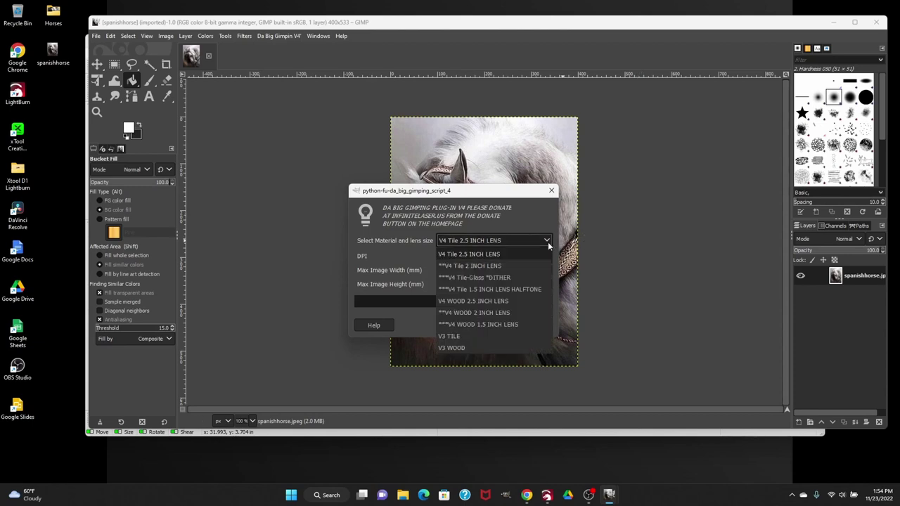
pyautogui.click(496, 266)
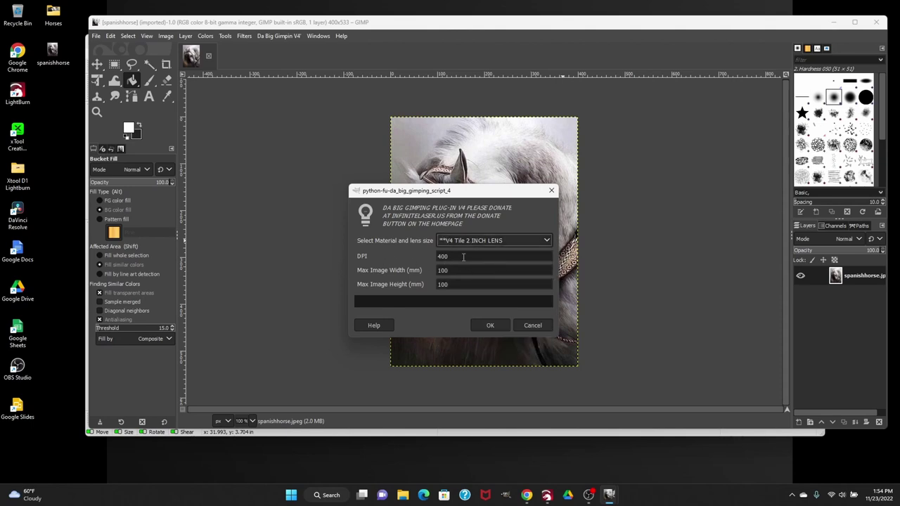
# Step: Set the plug-in's DPI to 600 and its maximum image width and height to 360 mm, and run it on the horse image
pyautogui.press('Tab')
pyautogui.write('6')
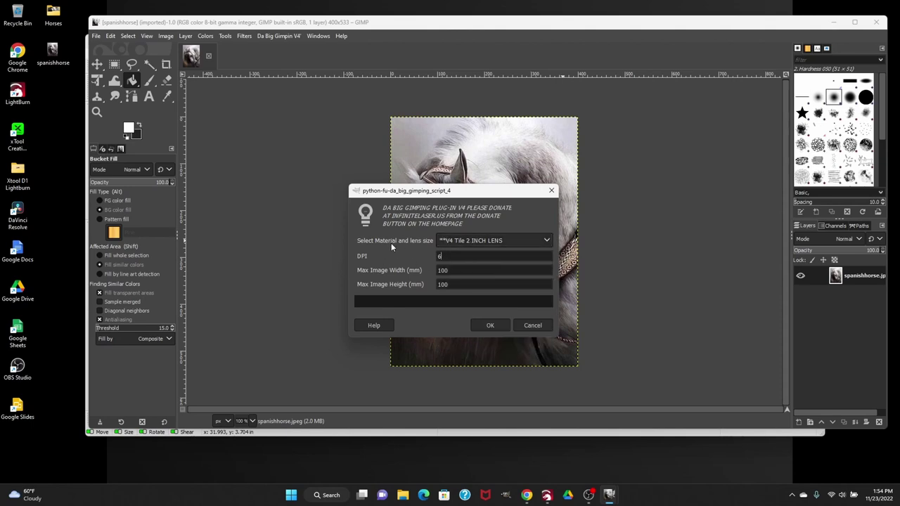
pyautogui.write('00')
pyautogui.press('Tab')
pyautogui.write('360')
pyautogui.press('Tab')
pyautogui.write('360')
pyautogui.press('Tab')
pyautogui.click(491, 326)
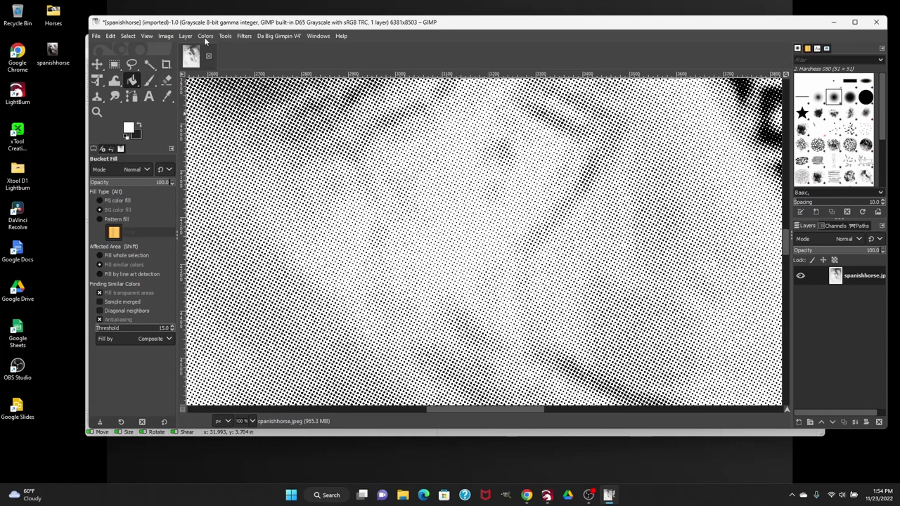
# Step: View the processed horse image at 1:8 (12.5%) zoom
pyautogui.click(148, 37)
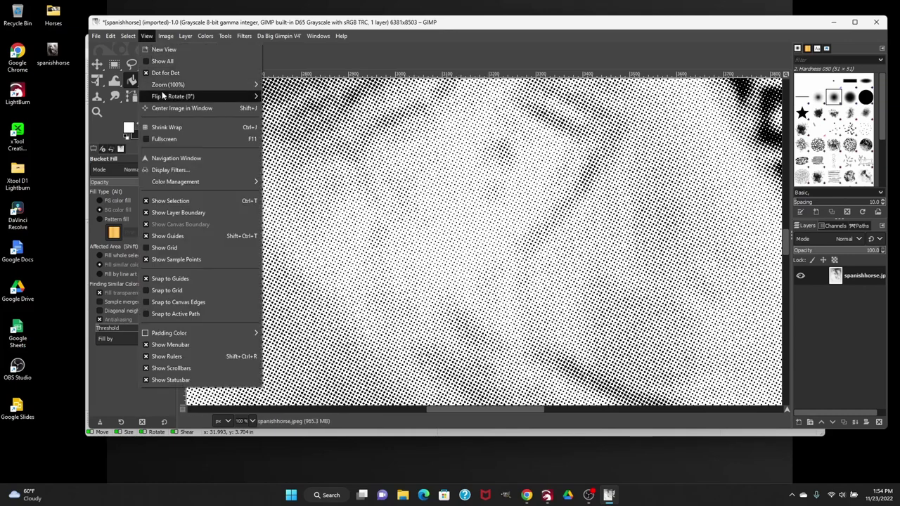
pyautogui.moveTo(182, 87)
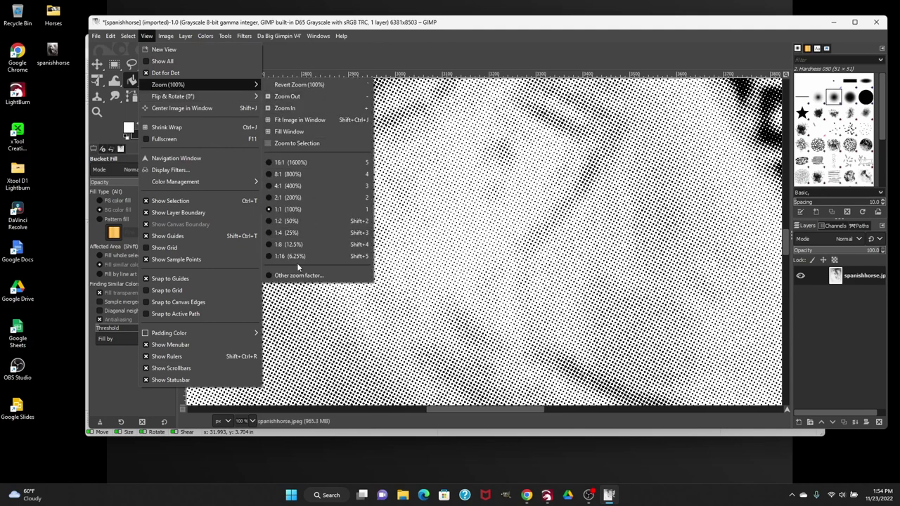
pyautogui.click(302, 244)
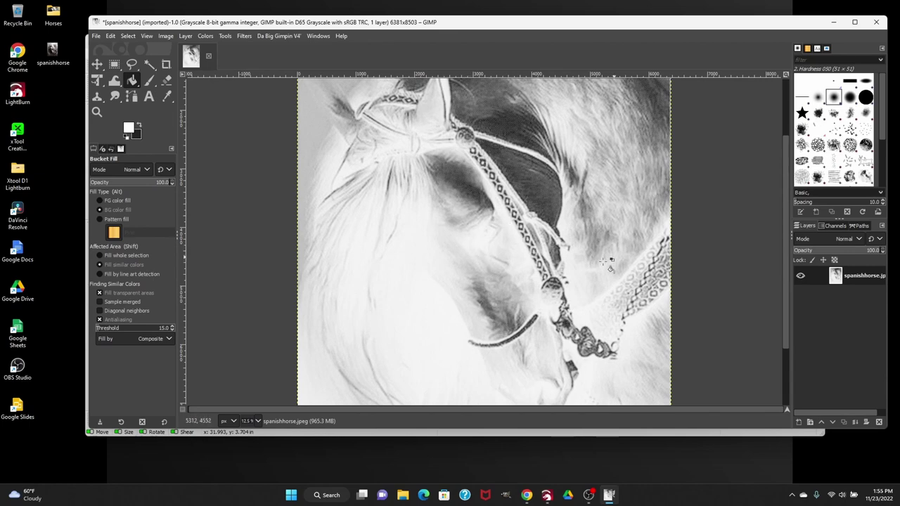
# Step: Begin exporting the processed image to the Desktop under the file name spanishhorse-gimpd.jpeg
pyautogui.click(95, 36)
pyautogui.click(117, 193)
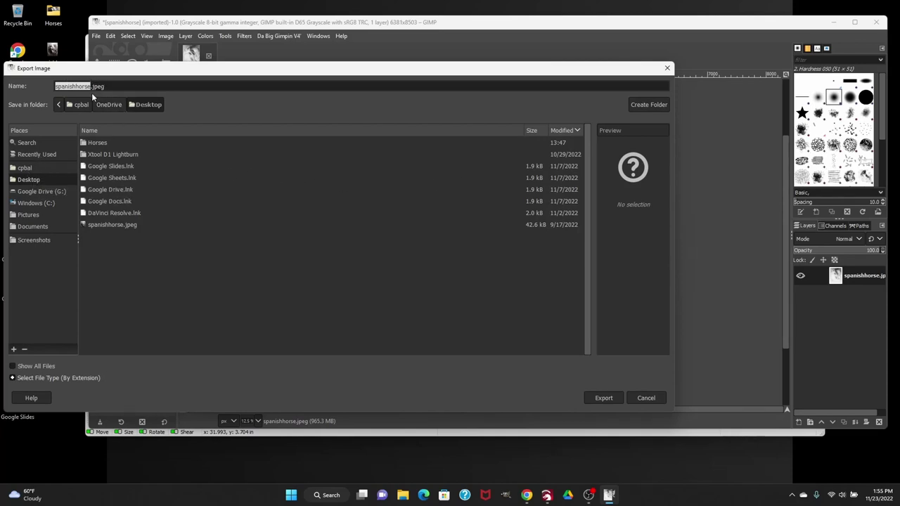
pyautogui.click(91, 86)
pyautogui.write('-gim')
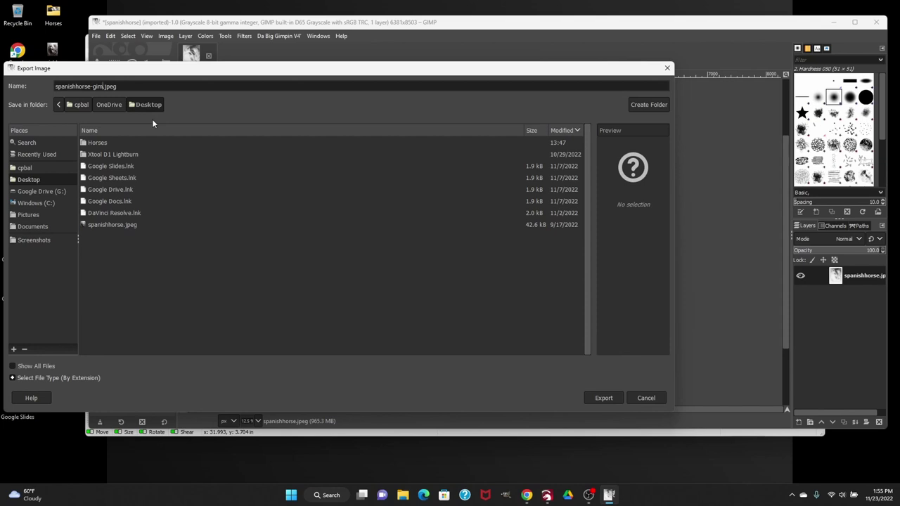
pyautogui.write('pd')
# Step: Look through the available export file types, and export the image as JPEG with its export settings saved as defaults
pyautogui.click(25, 379)
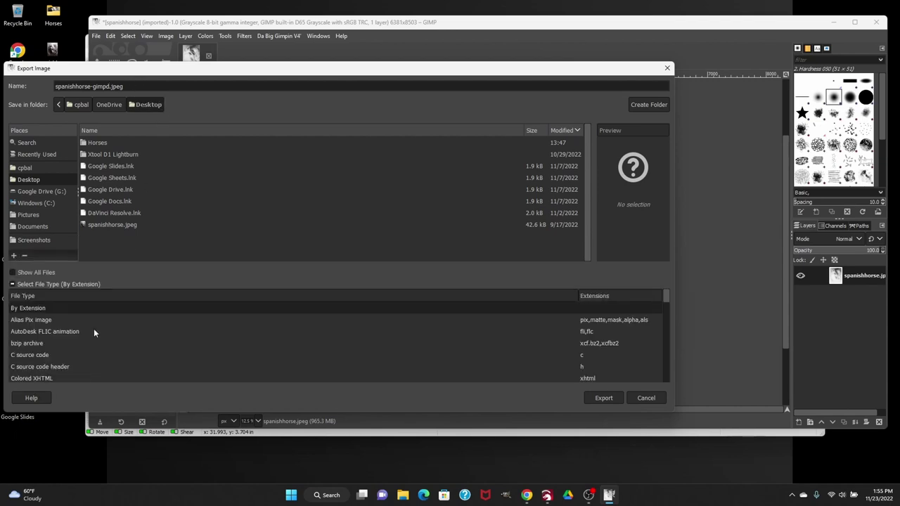
pyautogui.scroll(-3, 235, 326)
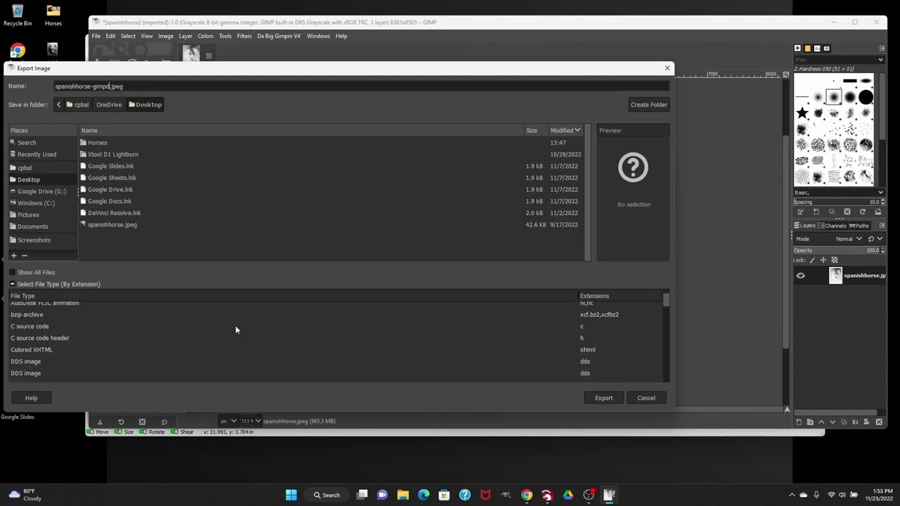
pyautogui.scroll(-5, 234, 330)
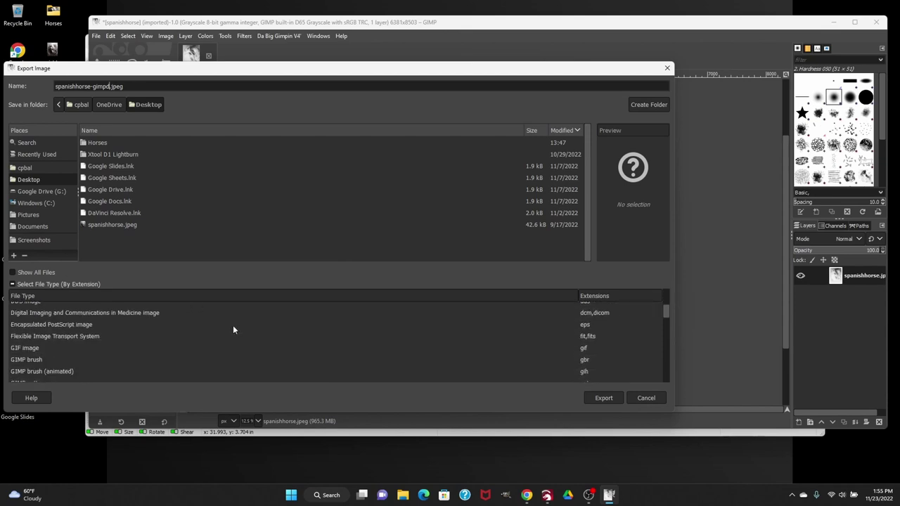
pyautogui.scroll(-1, 231, 329)
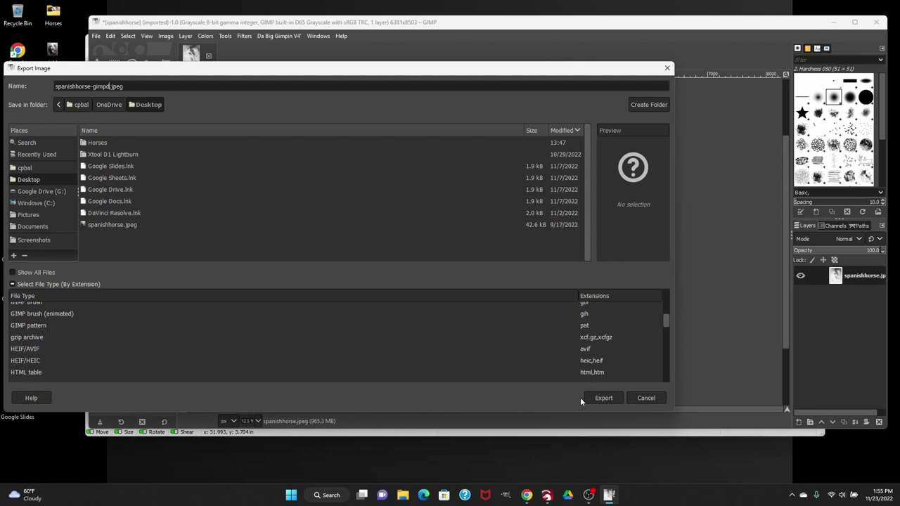
pyautogui.click(603, 398)
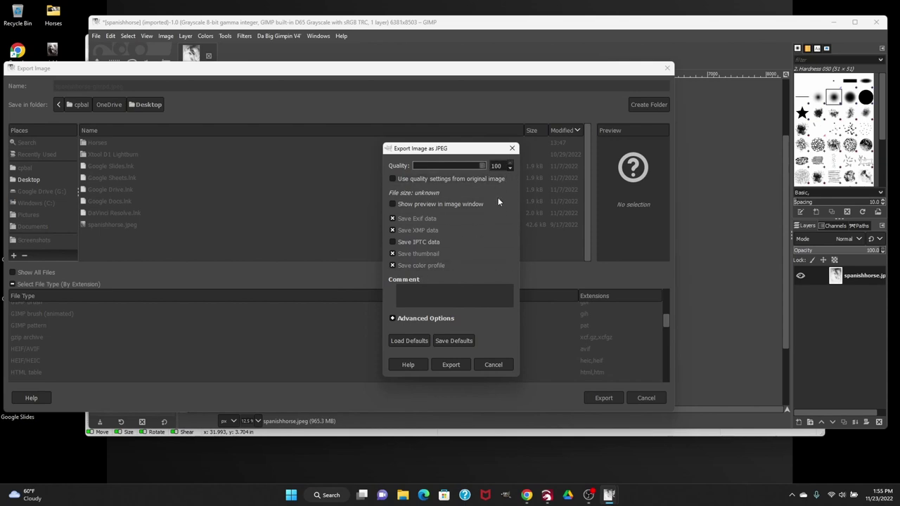
pyautogui.click(449, 340)
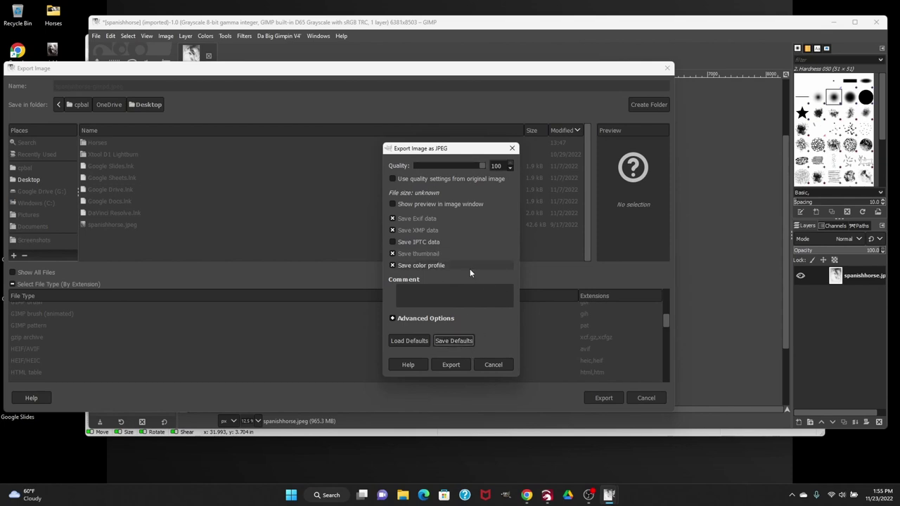
pyautogui.click(451, 365)
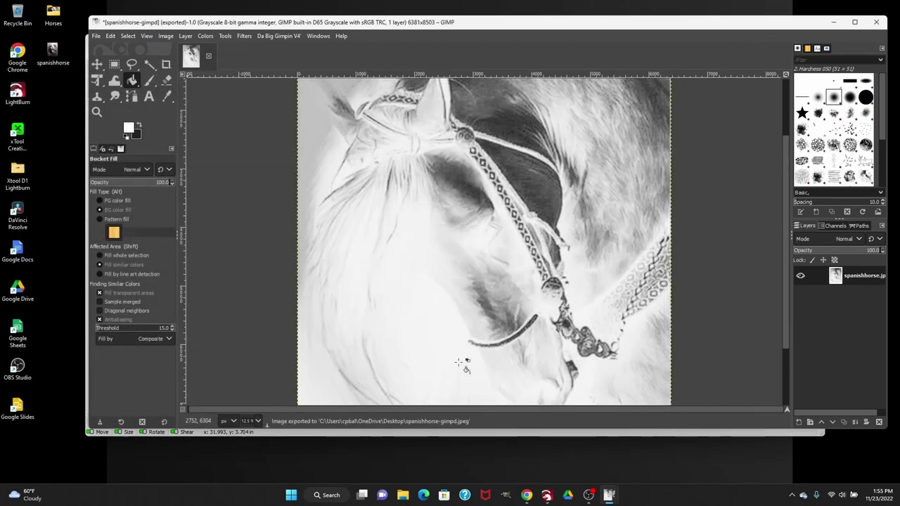
# Step: Switch to LightBurn by minimizing GIMP, and move and enlarge the LightBurn window on the desktop
pyautogui.click(833, 22)
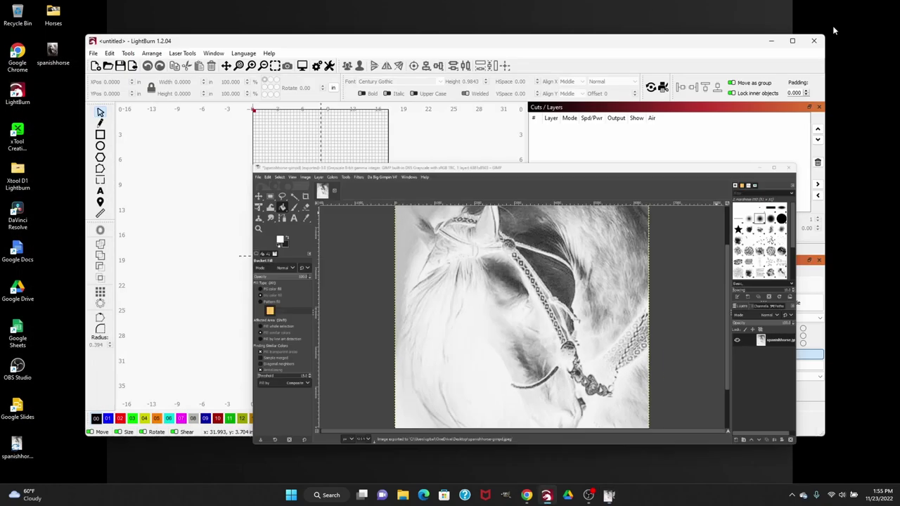
pyautogui.moveTo(370, 45); pyautogui.dragTo(373, 25)
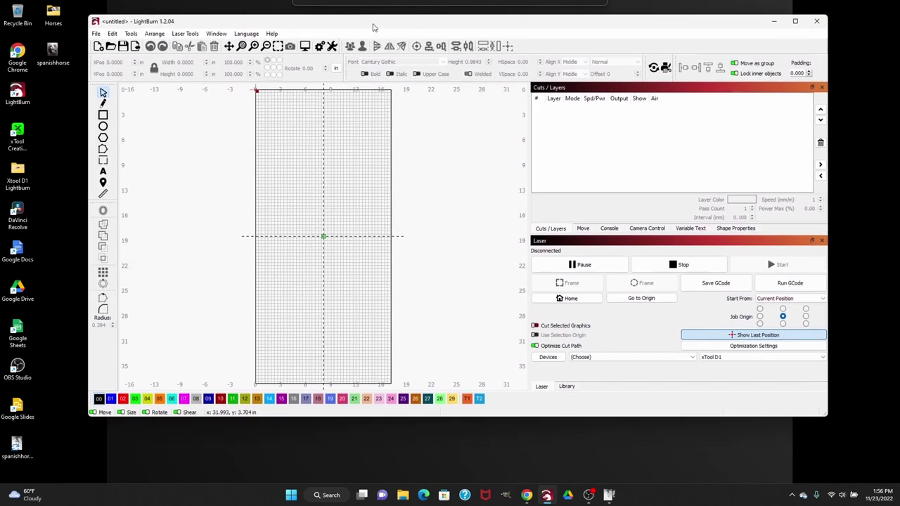
pyautogui.moveTo(827, 414); pyautogui.dragTo(848, 464)
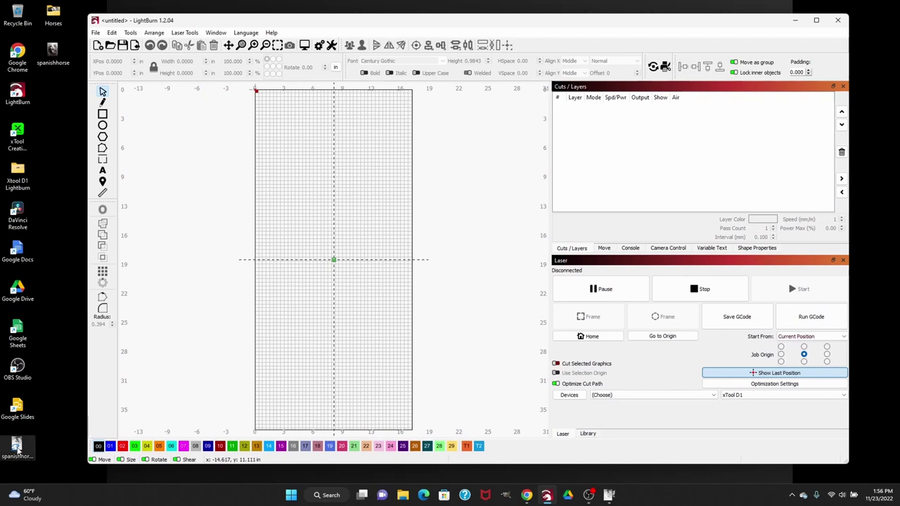
# Step: Import the processed Spanish horse JPEG from the desktop into the empty LightBurn workspace
pyautogui.moveTo(16, 444); pyautogui.dragTo(322, 220)
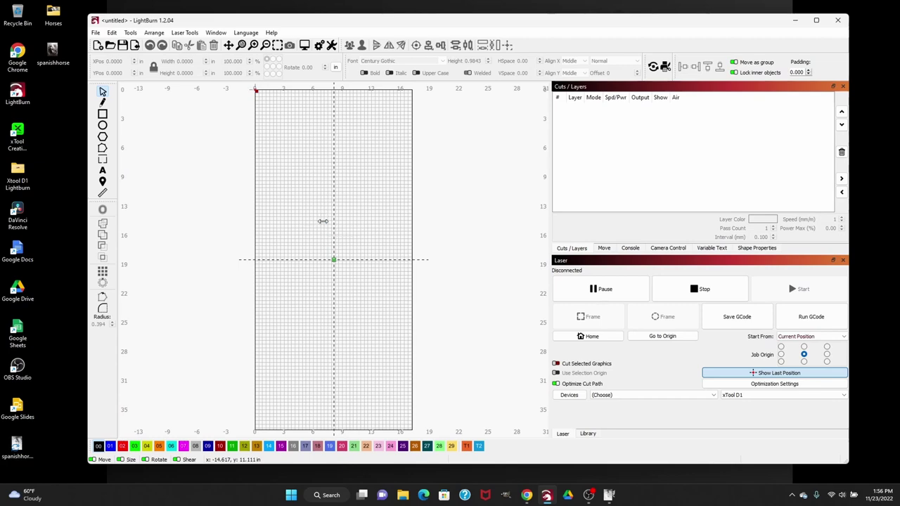
pyautogui.hotkey('ctrl', 'v')
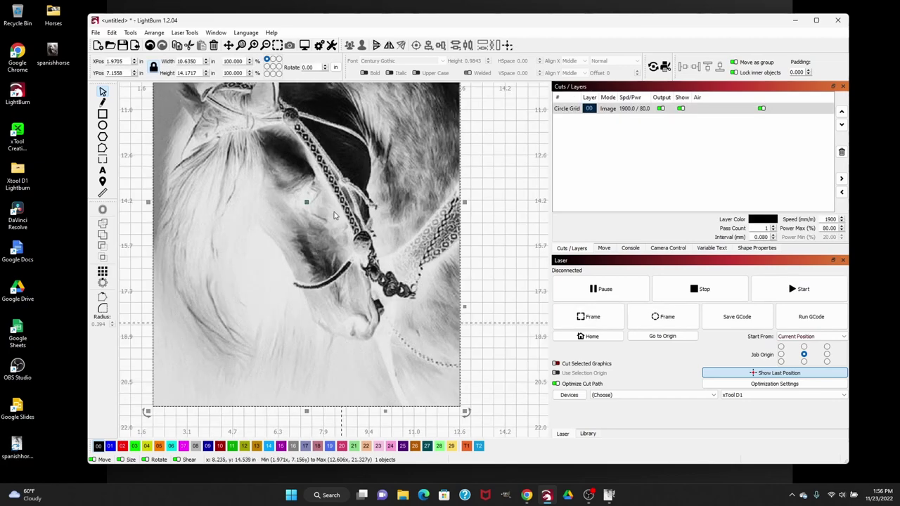
pyautogui.scroll(-2, 461, 171)
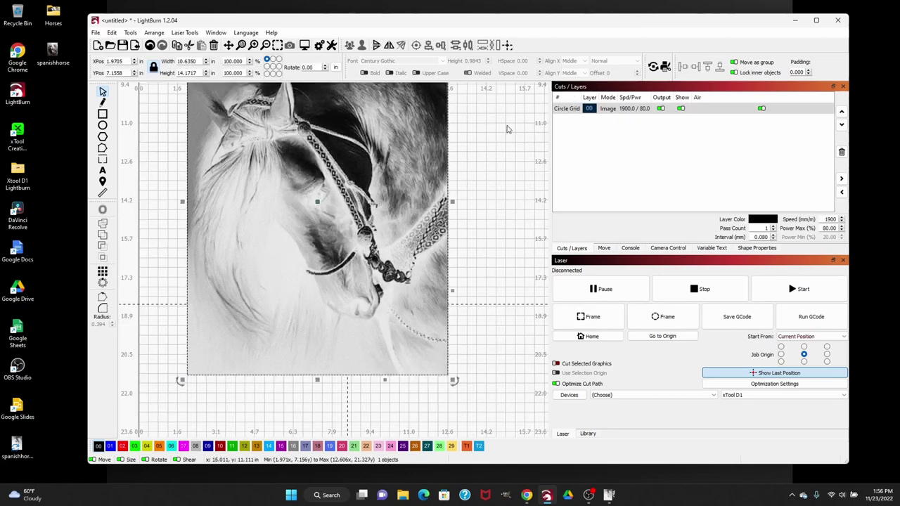
pyautogui.scroll(2, 316, 232)
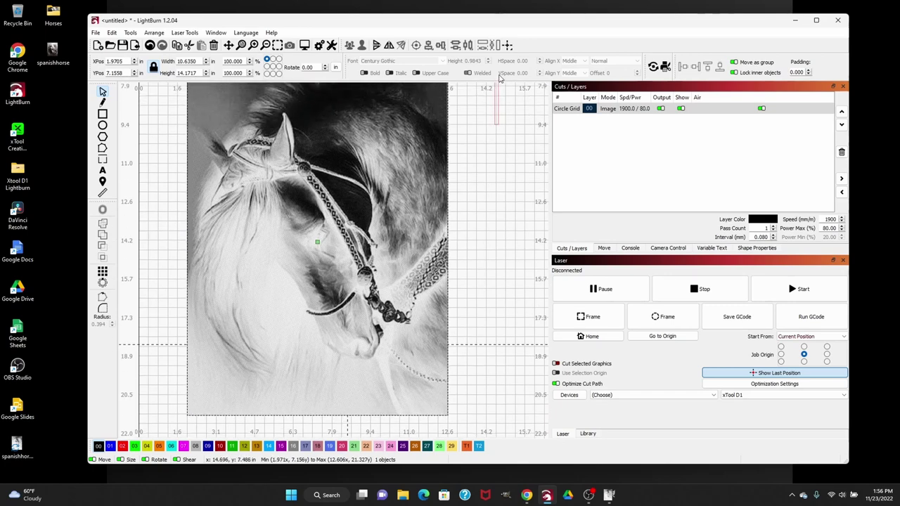
pyautogui.click(175, 110)
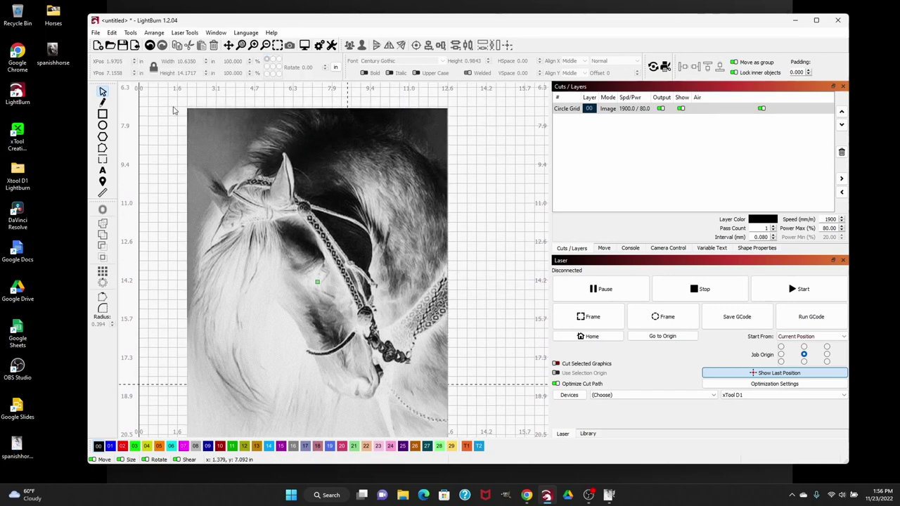
# Step: Turn off output and display for the horse image's layer, and draw a rectangle about 9.2 in wide and 7.2 in high
pyautogui.click(661, 111)
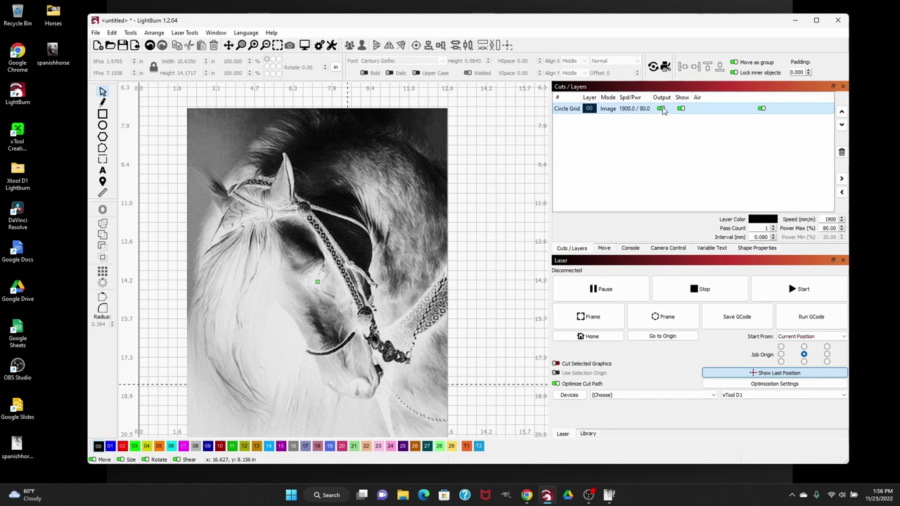
pyautogui.click(661, 109)
pyautogui.click(680, 109)
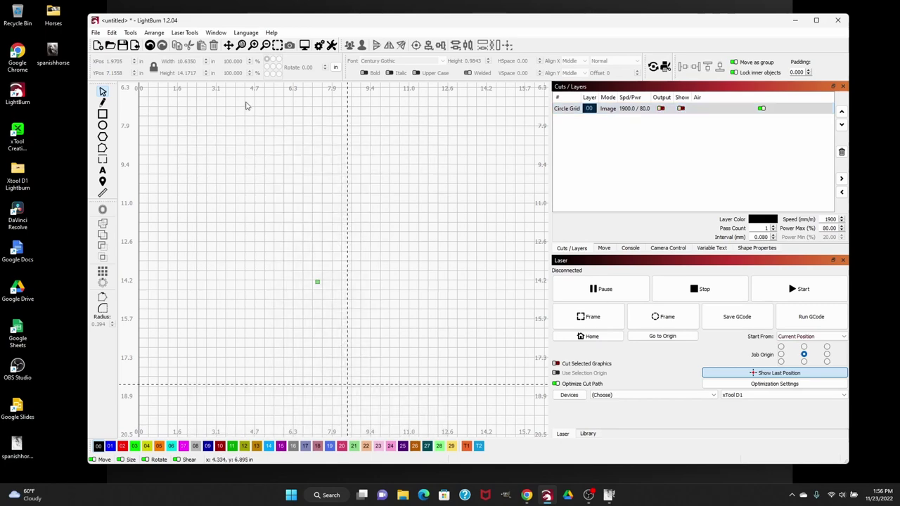
pyautogui.click(102, 115)
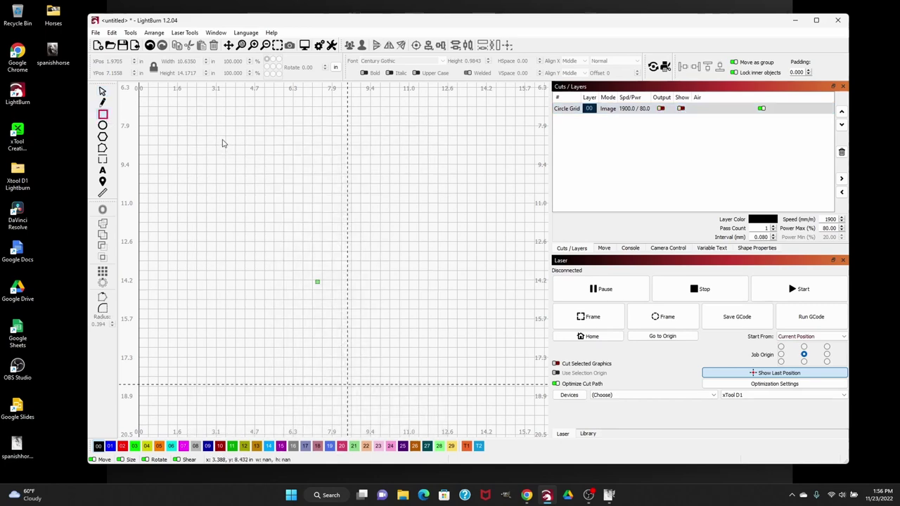
pyautogui.moveTo(219, 137)
pyautogui.mouseDown()
pyautogui.moveTo(331, 324)
pyautogui.moveTo(444, 313)
pyautogui.mouseUp()
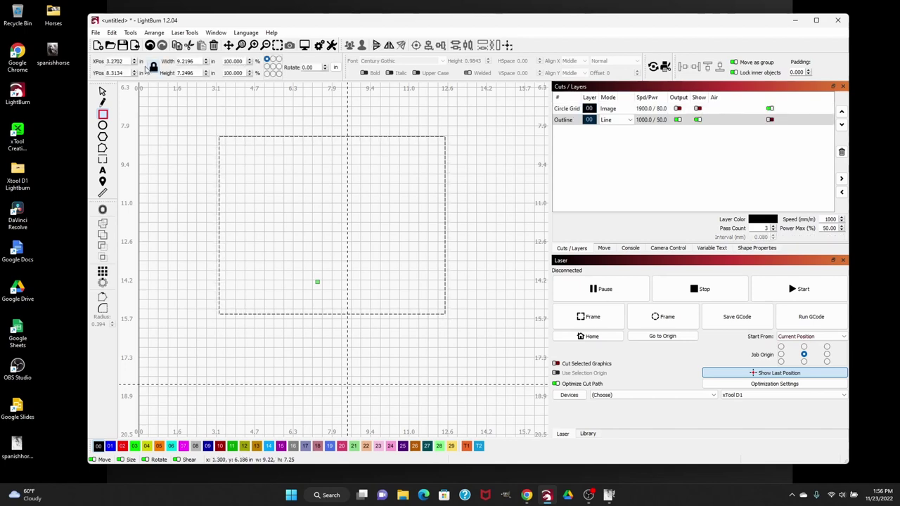
# Step: Set the rectangle's width and height to 14 in each with its proportions unlocked, and lock the proportions again
pyautogui.doubleClick(198, 61)
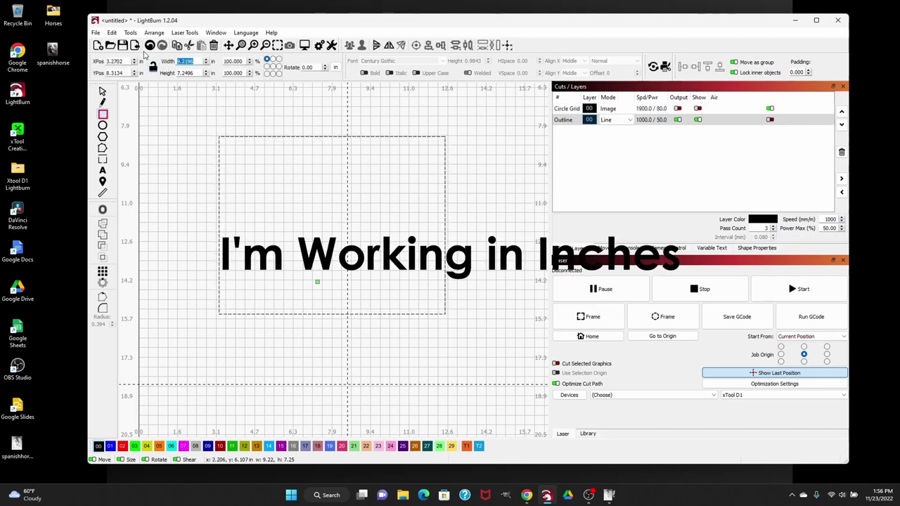
pyautogui.write('14')
pyautogui.press('Tab')
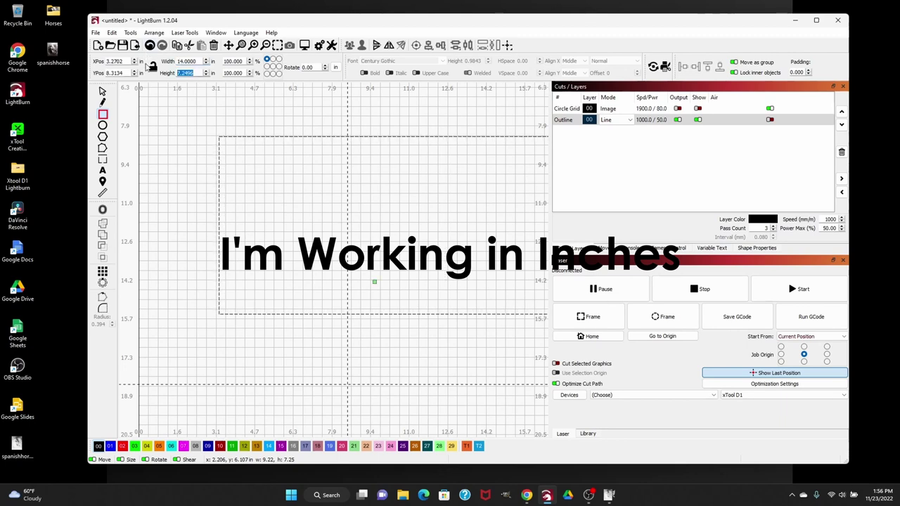
pyautogui.write('14')
pyautogui.press('Return')
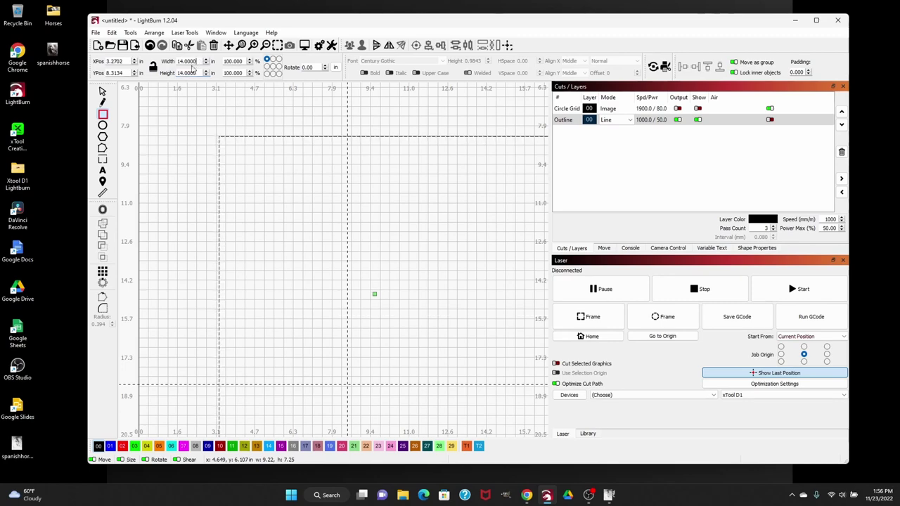
pyautogui.scroll(-1, 418, 145)
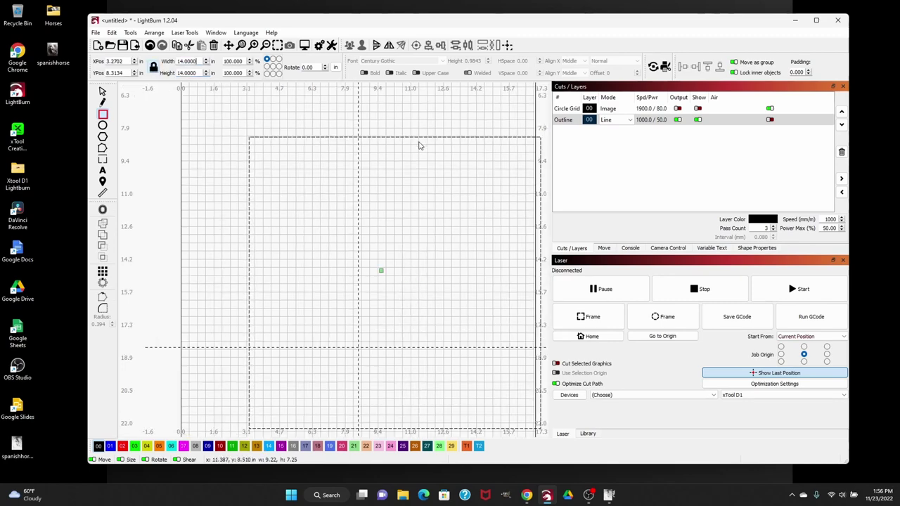
# Step: Widen the drawing area and turn output and display of the horse image's layer back on
pyautogui.moveTo(569, 109); pyautogui.dragTo(596, 109)
pyautogui.click(724, 108)
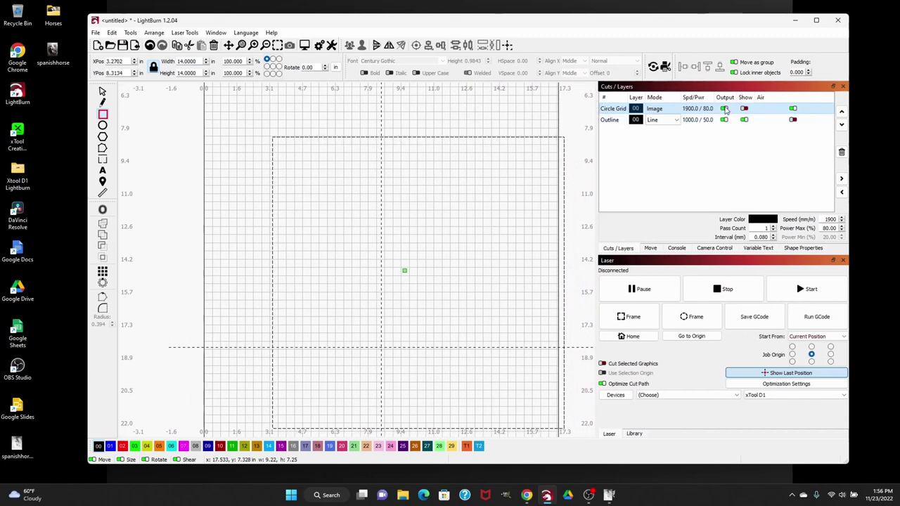
pyautogui.click(744, 108)
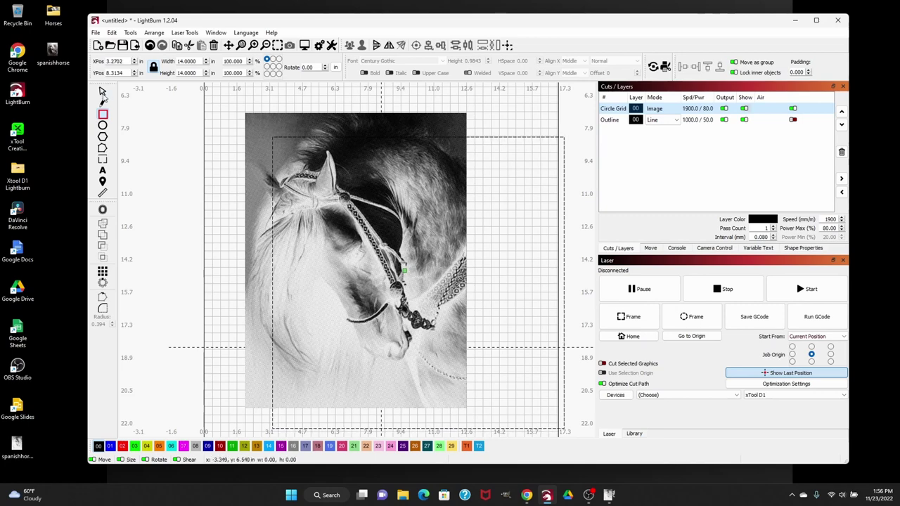
# Step: Select both the horse image and the square, and apply the square as a mask to the image
pyautogui.click(102, 92)
pyautogui.click(436, 190)
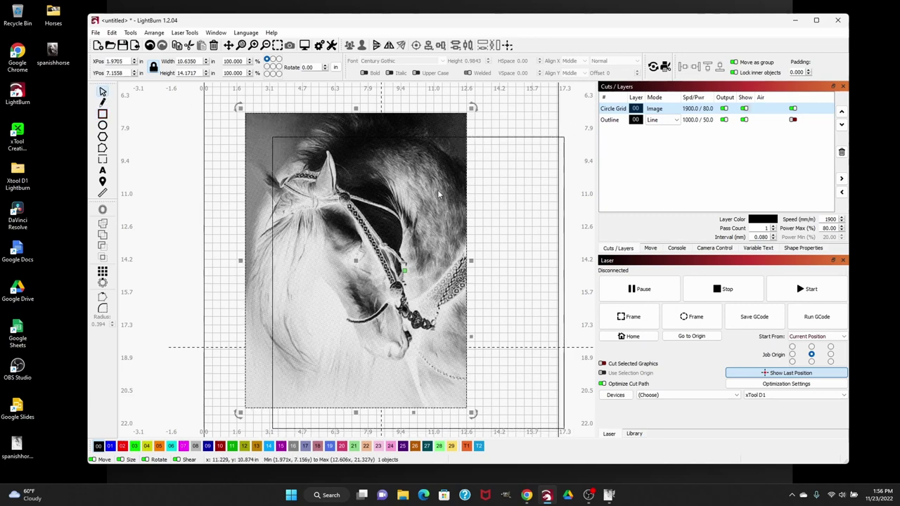
pyautogui.click(509, 142)
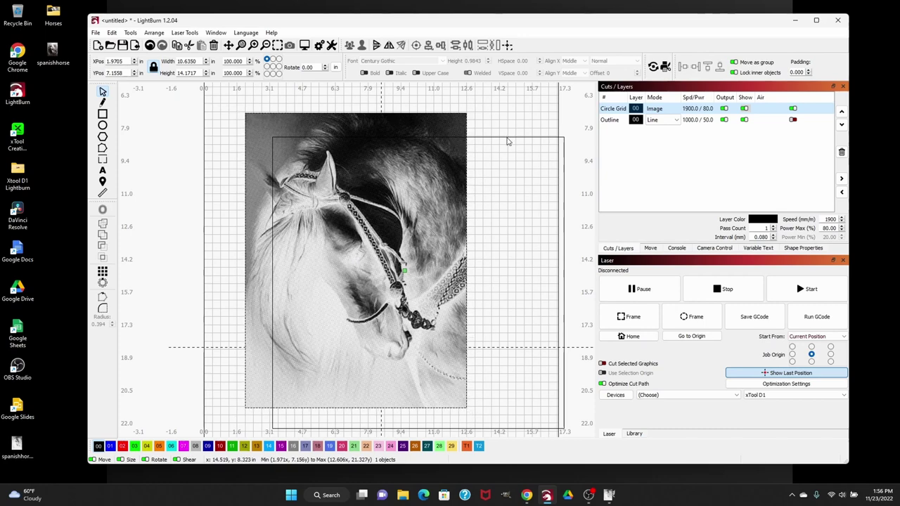
pyautogui.hotkey('ctrl', 'a')
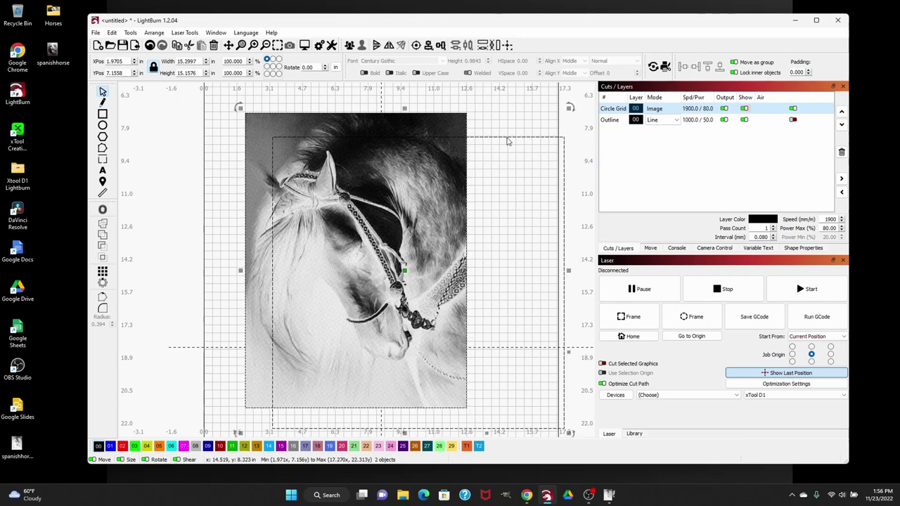
pyautogui.rightClick(394, 181)
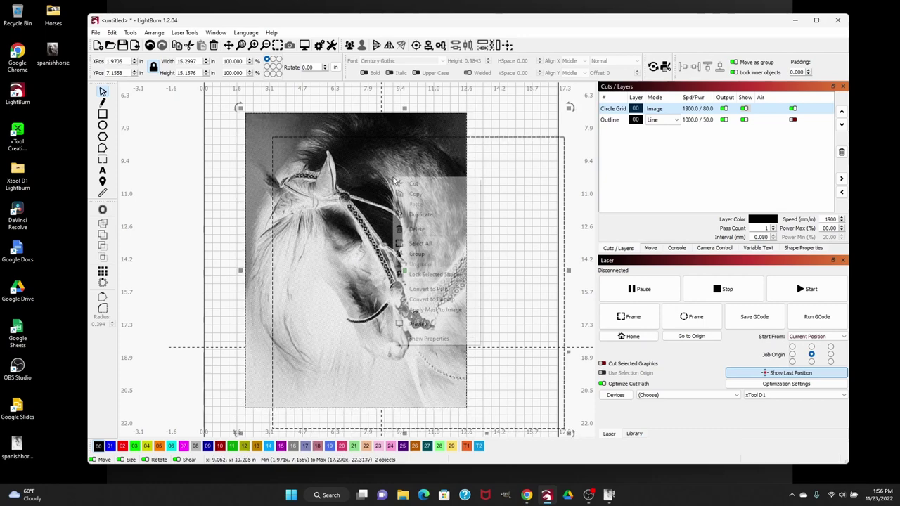
pyautogui.click(456, 309)
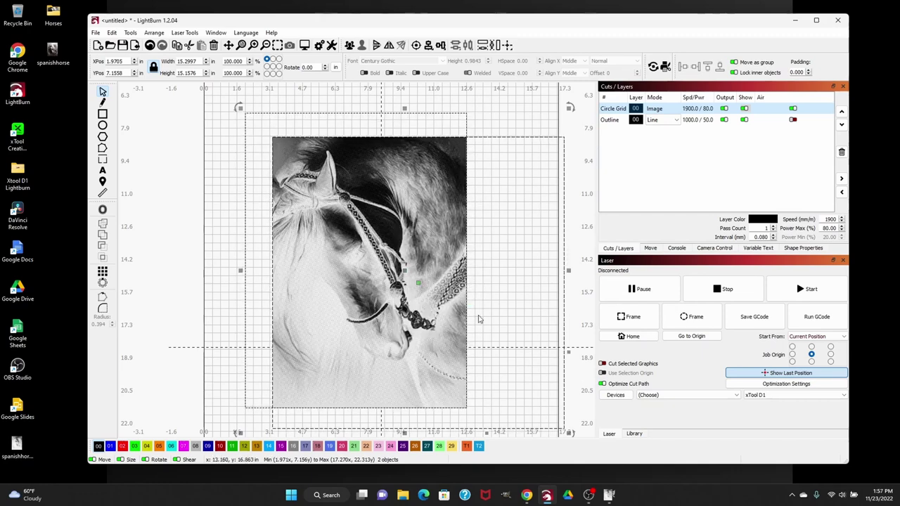
pyautogui.click(481, 181)
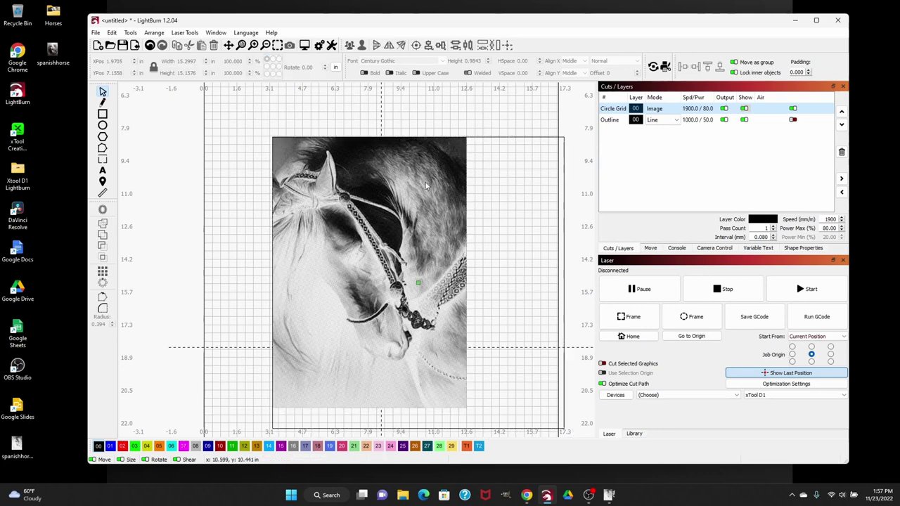
# Step: Reposition the horse image and enlarge it to about 14.5 in wide and 19.3 in high so it fills the square mask
pyautogui.click(424, 200)
pyautogui.moveTo(462, 211); pyautogui.dragTo(455, 243)
pyautogui.moveTo(491, 414); pyautogui.dragTo(493, 416)
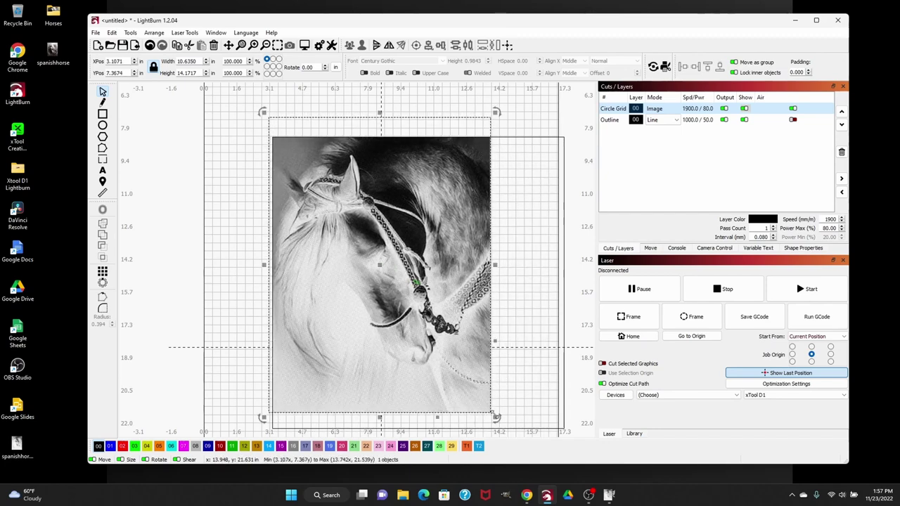
pyautogui.moveTo(549, 427); pyautogui.dragTo(578, 432)
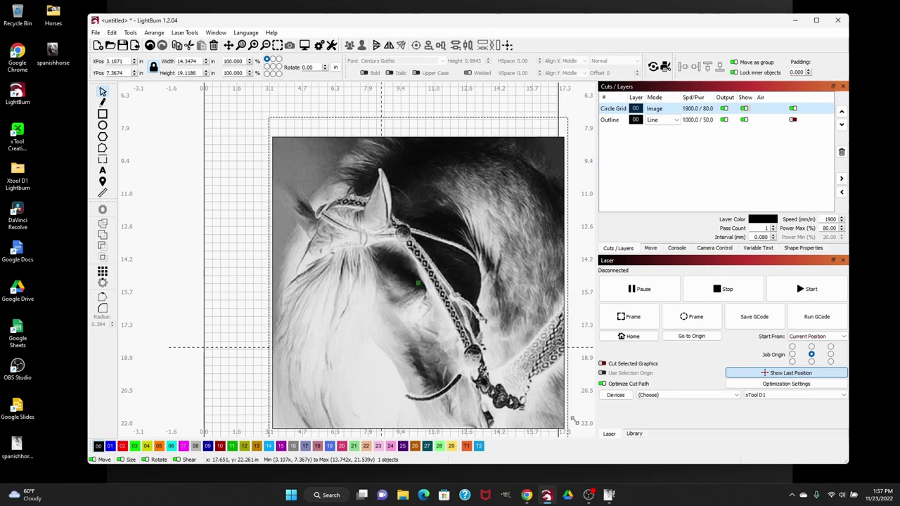
pyautogui.click(241, 138)
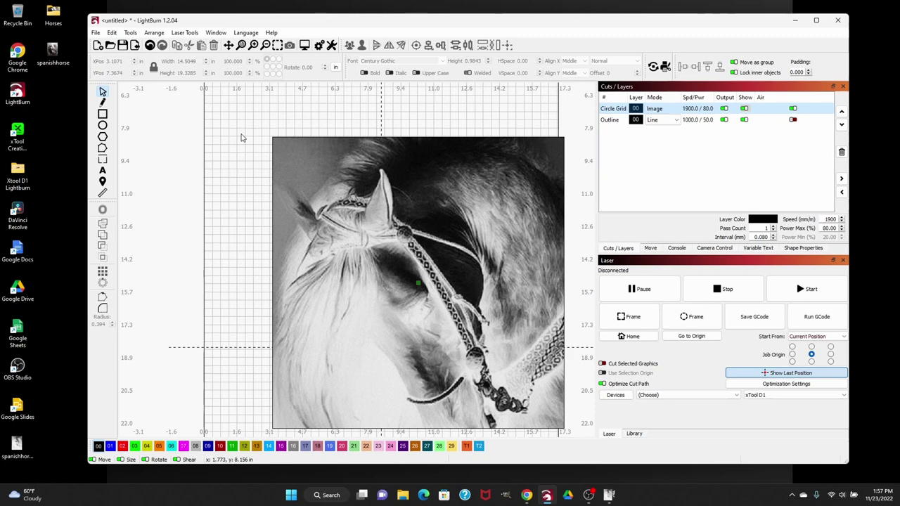
# Step: Move the horse image and square together within the work area, and align their centers both vertically and horizontally
pyautogui.hotkey('ctrl', 'a')
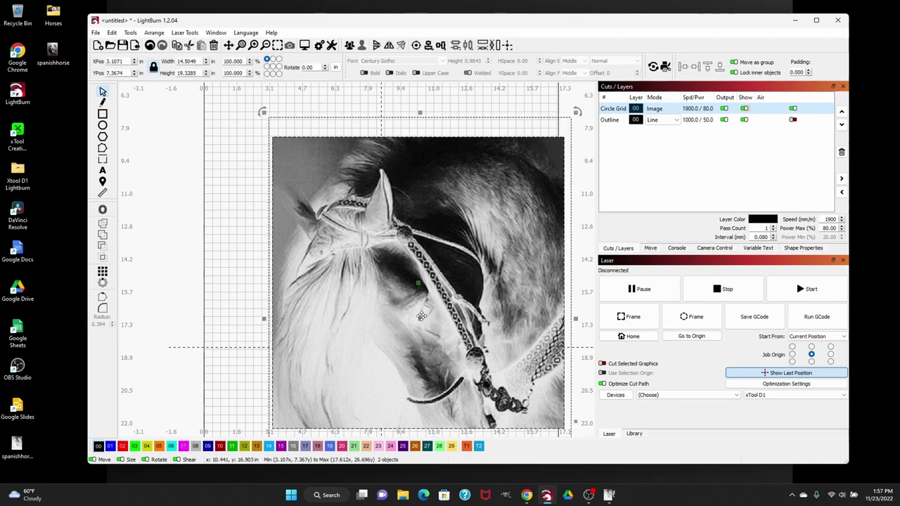
pyautogui.moveTo(421, 316); pyautogui.dragTo(384, 276)
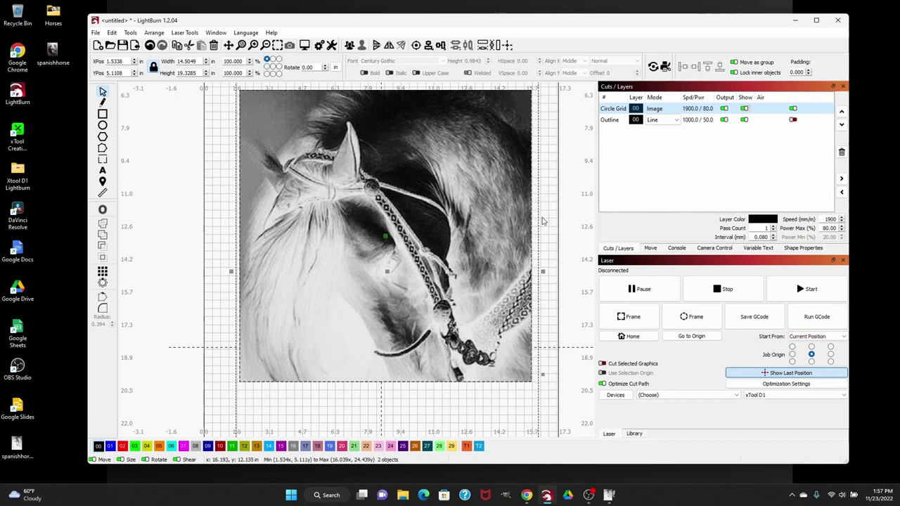
pyautogui.click(429, 46)
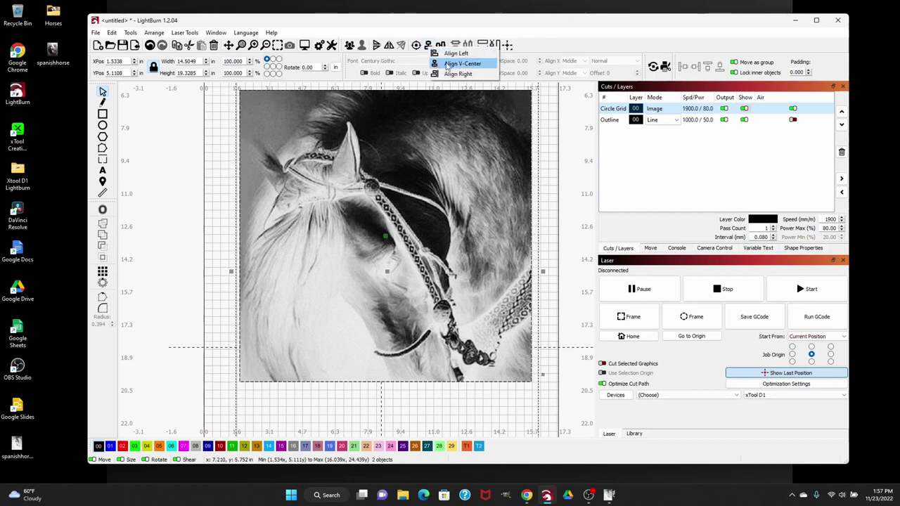
pyautogui.click(461, 64)
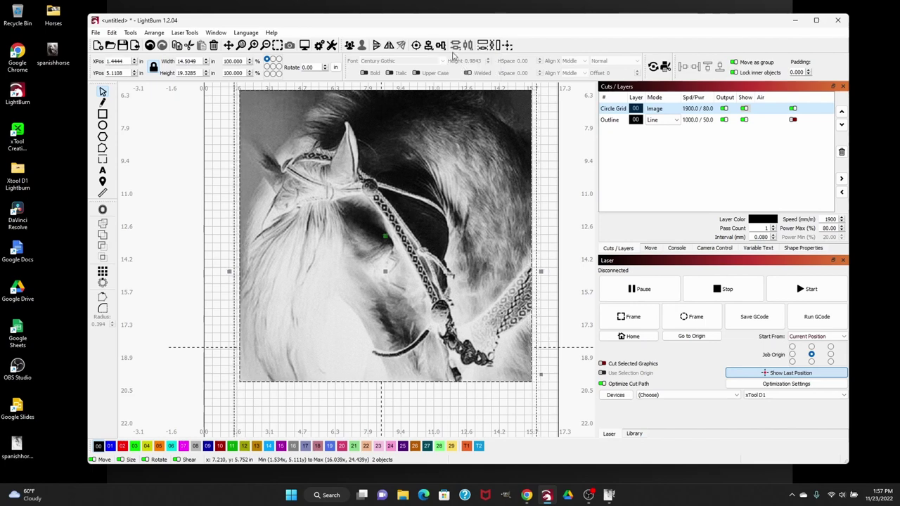
pyautogui.click(441, 44)
pyautogui.click(472, 65)
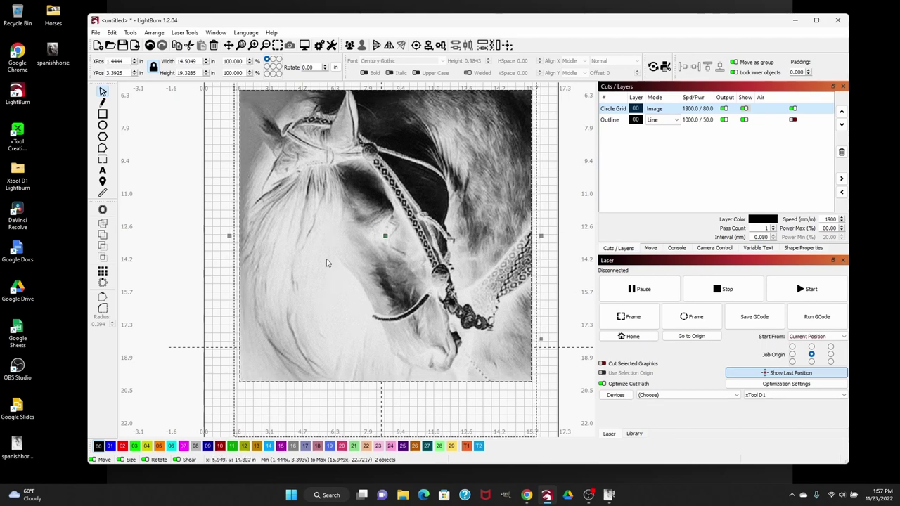
# Step: Open the masked horse image in Adjust Image and examine its previews in an enlarged, zoomed-in view
pyautogui.click(551, 276)
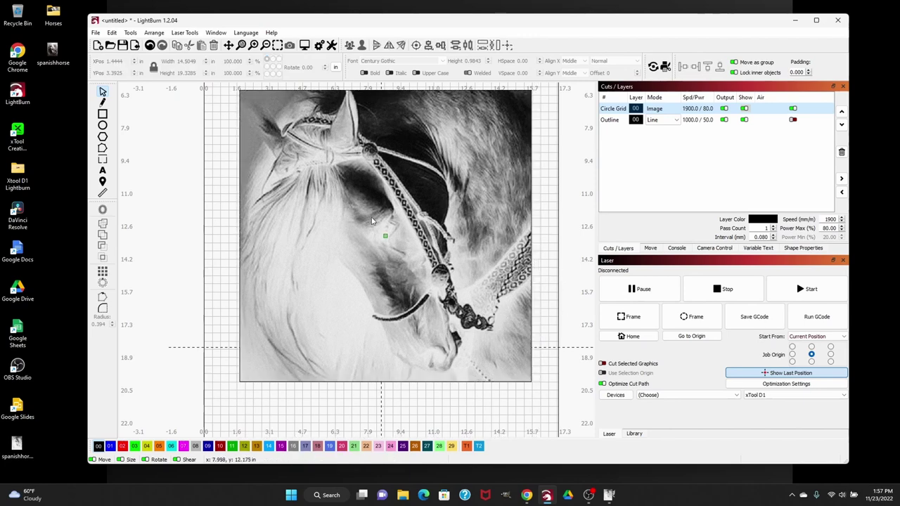
pyautogui.click(369, 212)
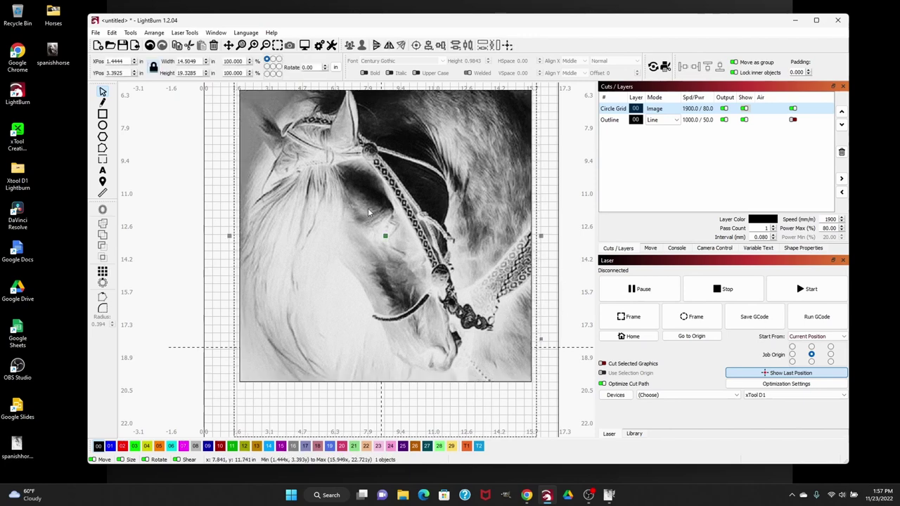
pyautogui.rightClick(368, 212)
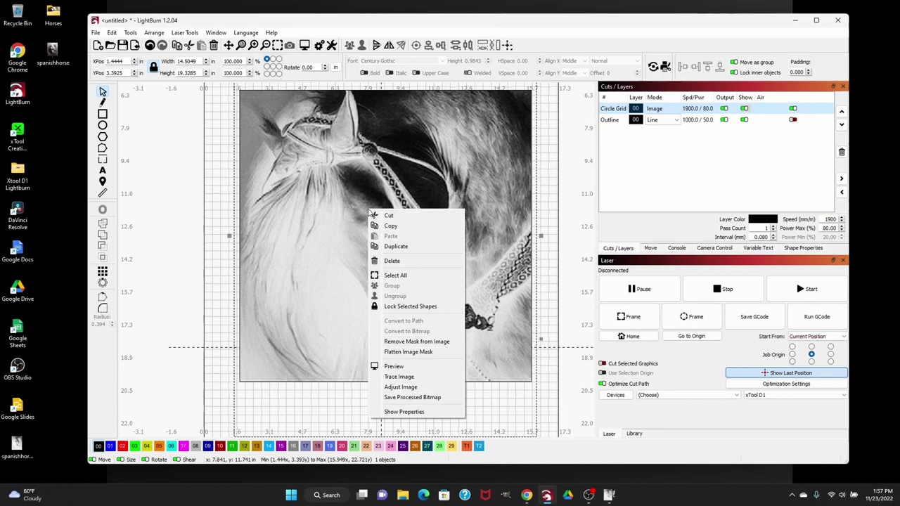
pyautogui.click(397, 386)
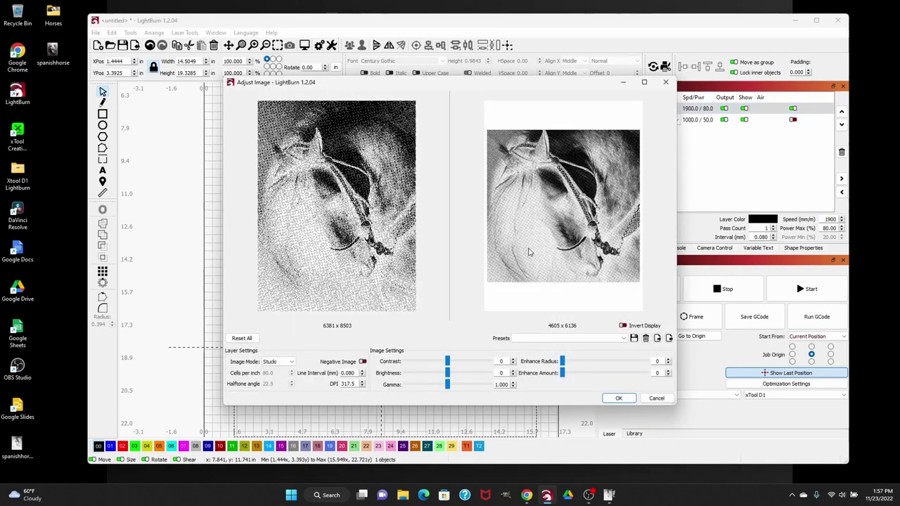
pyautogui.moveTo(670, 402); pyautogui.dragTo(768, 394)
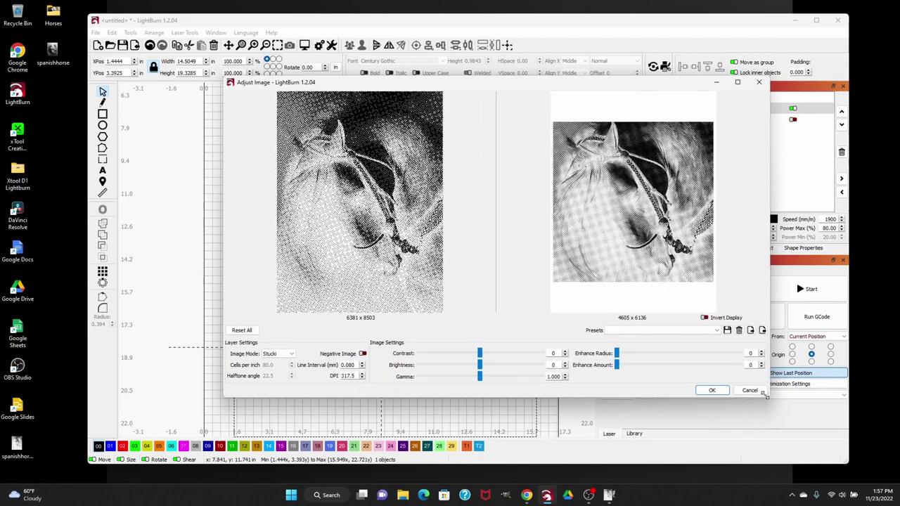
pyautogui.scroll(2, 593, 213)
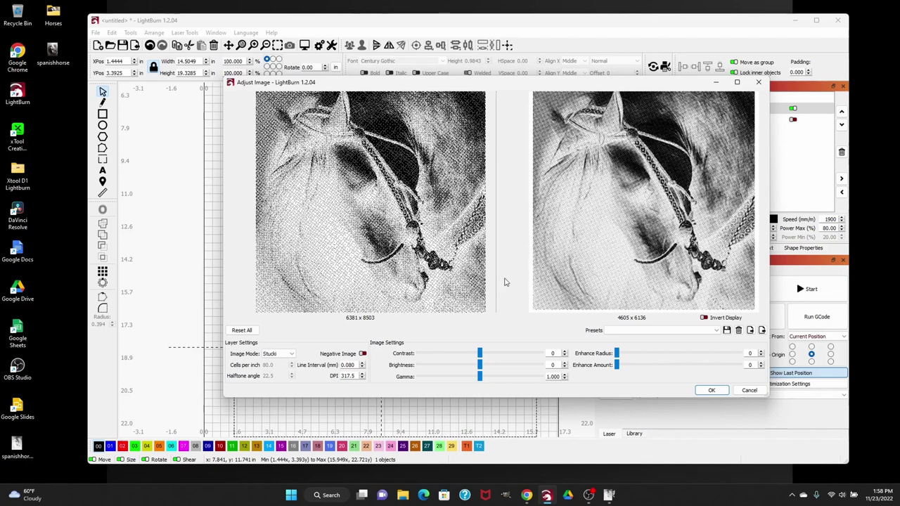
# Step: Set the horse image's mode to Jarvis in Adjust Image and apply the adjustment
pyautogui.click(282, 355)
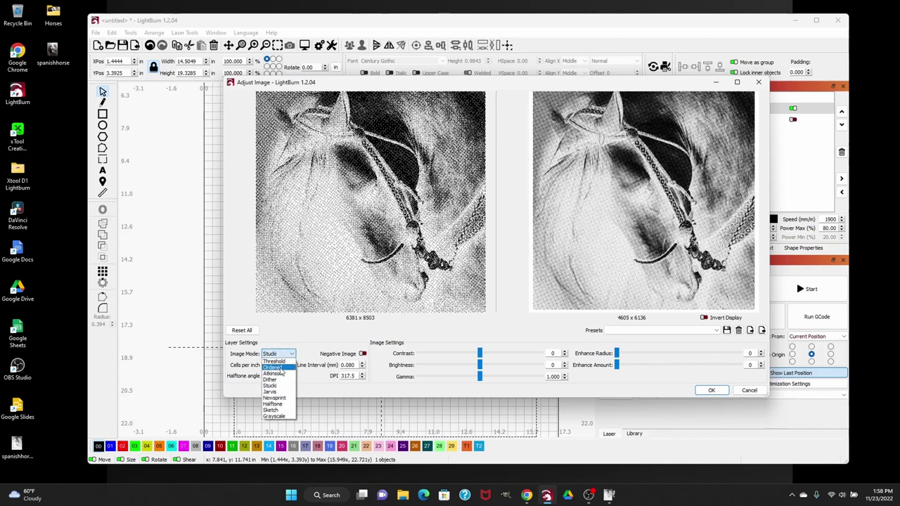
pyautogui.click(275, 416)
pyautogui.click(712, 391)
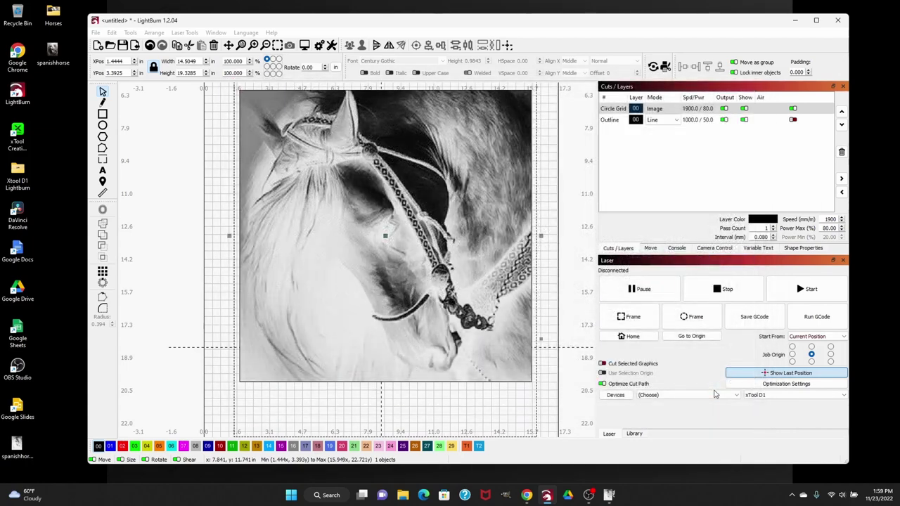
# Step: Select both the horse image and its square mask, and flatten the image mask
pyautogui.rightClick(401, 187)
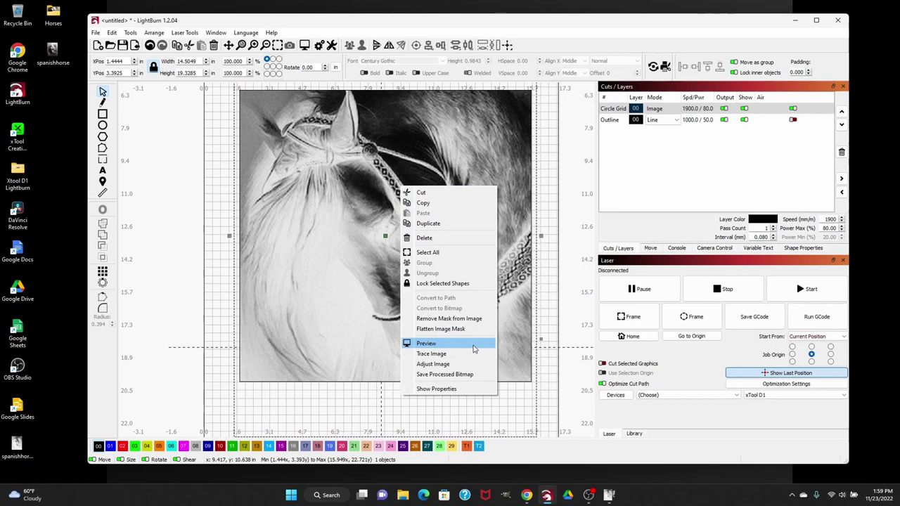
pyautogui.click(290, 173)
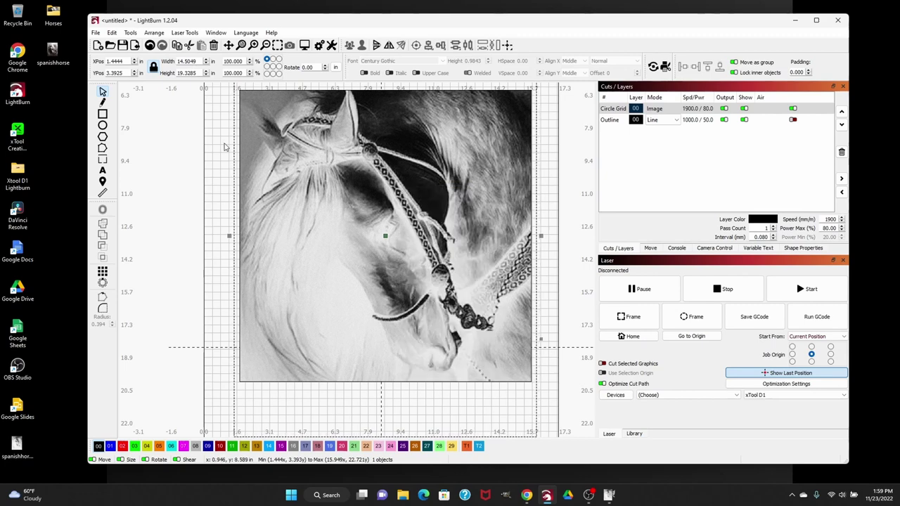
pyautogui.click(215, 189)
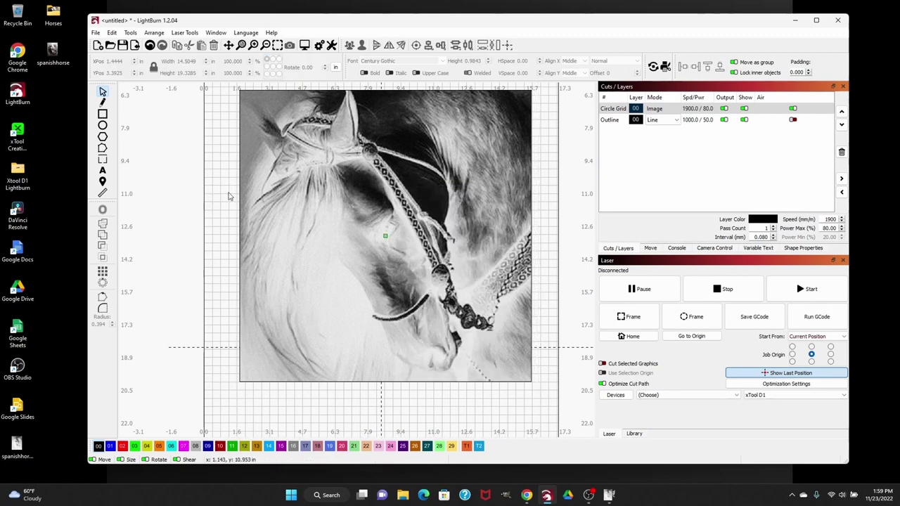
pyautogui.hotkey('ctrl', 'a')
pyautogui.rightClick(318, 202)
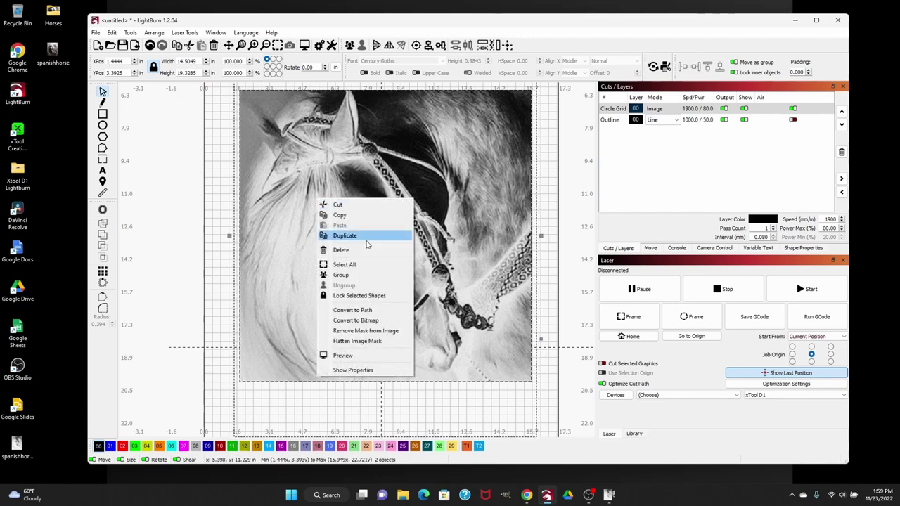
pyautogui.click(389, 342)
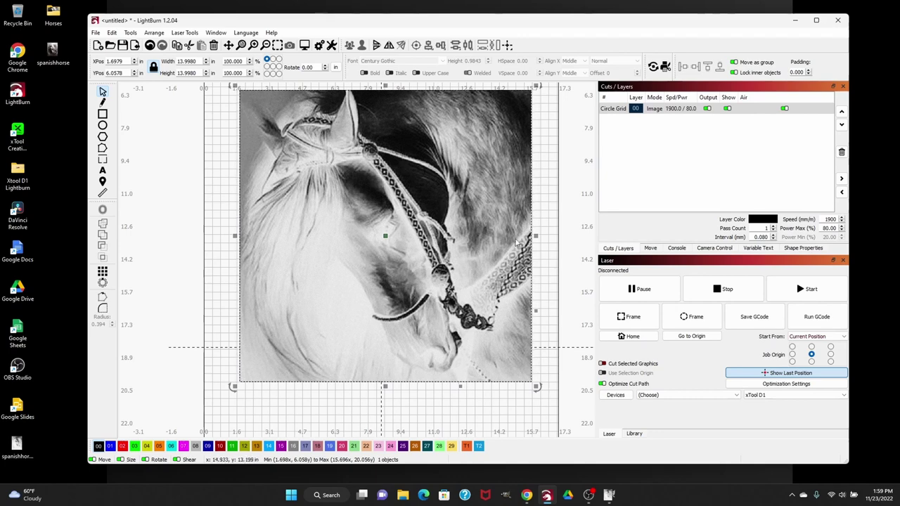
# Step: In the image layer's cut settings, name the layer Spanish Horse and set speed to 6000 mm/min and max power to 65%
pyautogui.doubleClick(661, 111)
pyautogui.tripleClick(517, 90)
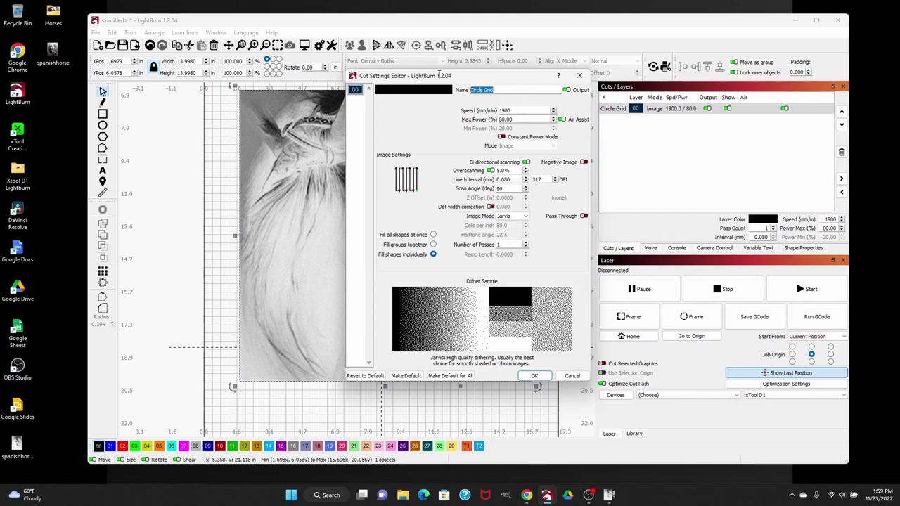
pyautogui.write('Spanish Horse')
pyautogui.press('Tab')
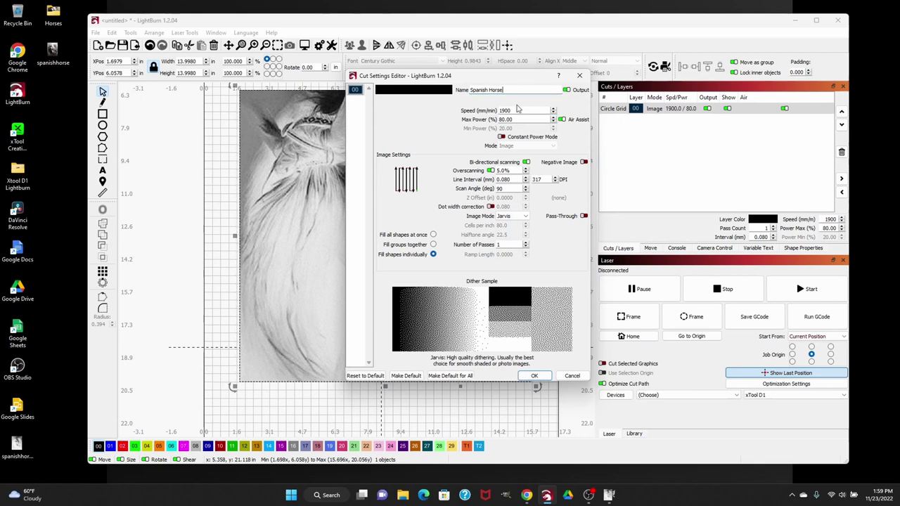
pyautogui.write('6000')
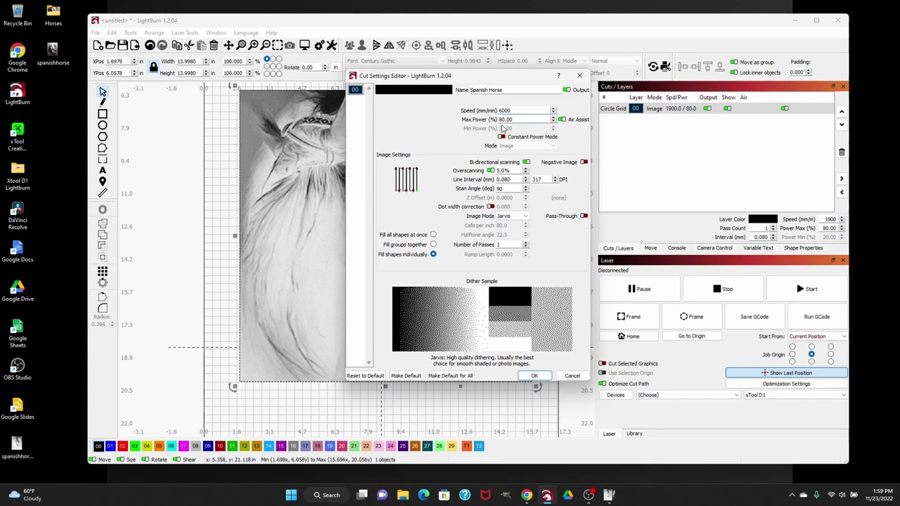
pyautogui.moveTo(526, 119); pyautogui.dragTo(456, 112)
pyautogui.write('65')
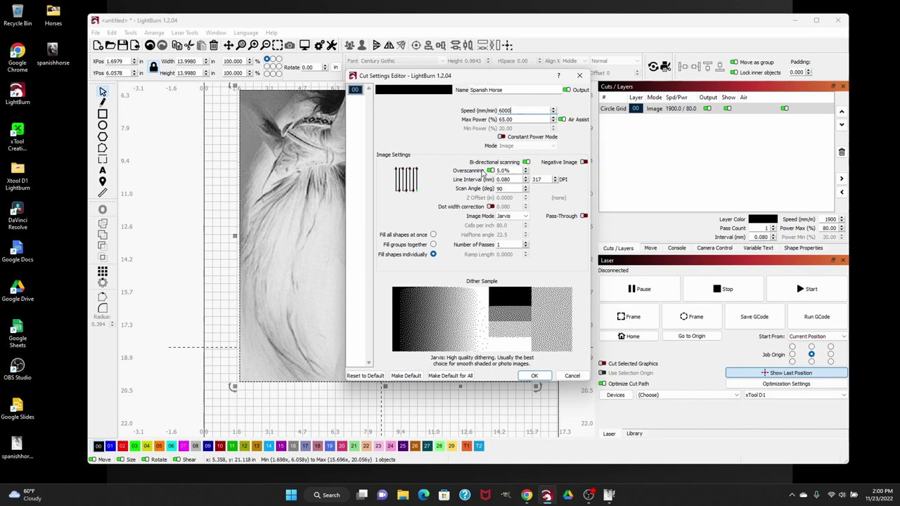
# Step: Set the layer's resolution to 320 DPI and scan angle to 45 degrees, keep the Jarvis image mode, and apply the cut settings
pyautogui.doubleClick(541, 180)
pyautogui.write('320')
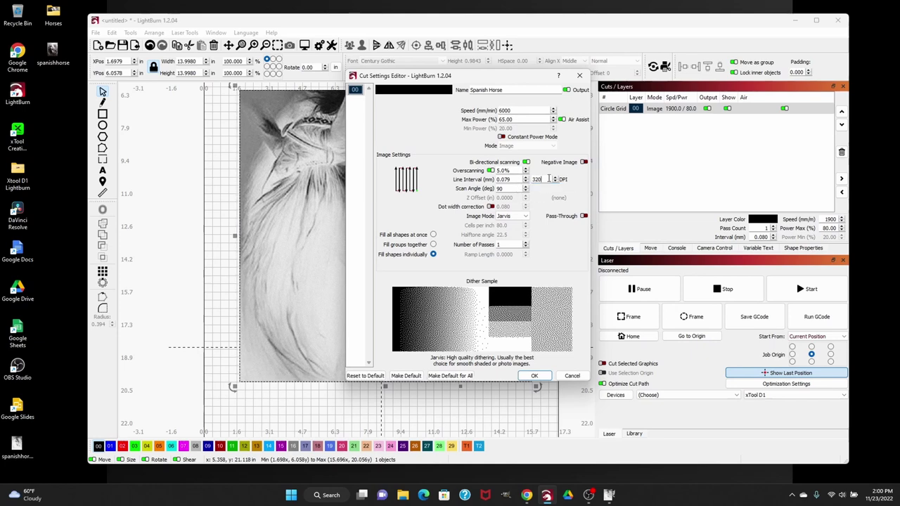
pyautogui.click(511, 187)
pyautogui.moveTo(508, 189); pyautogui.dragTo(485, 187)
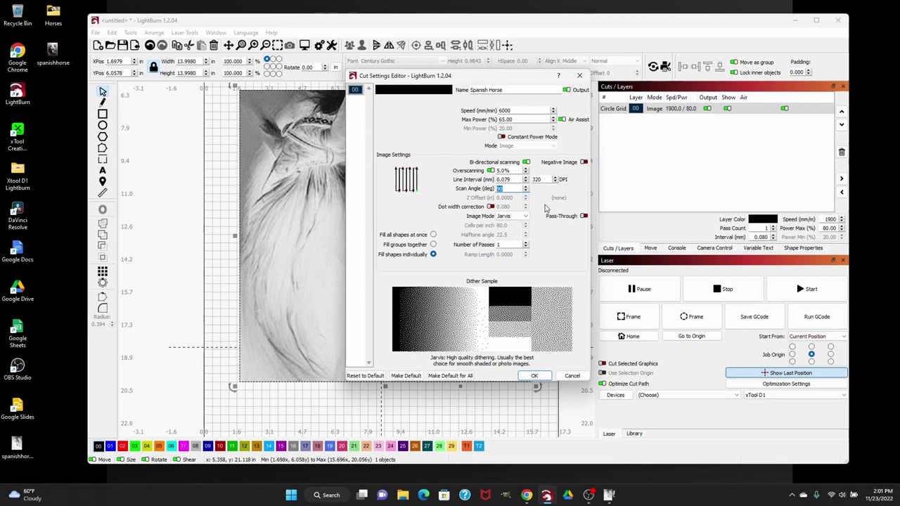
pyautogui.write('4')
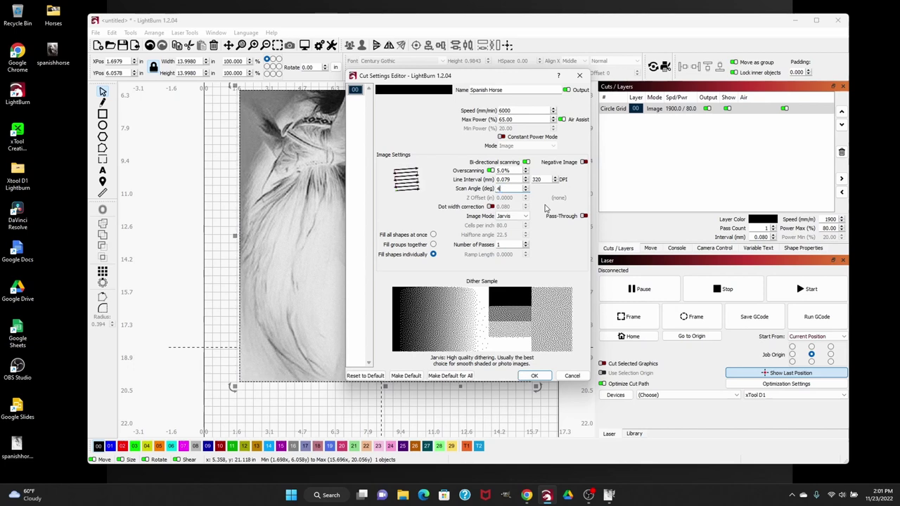
pyautogui.write('5')
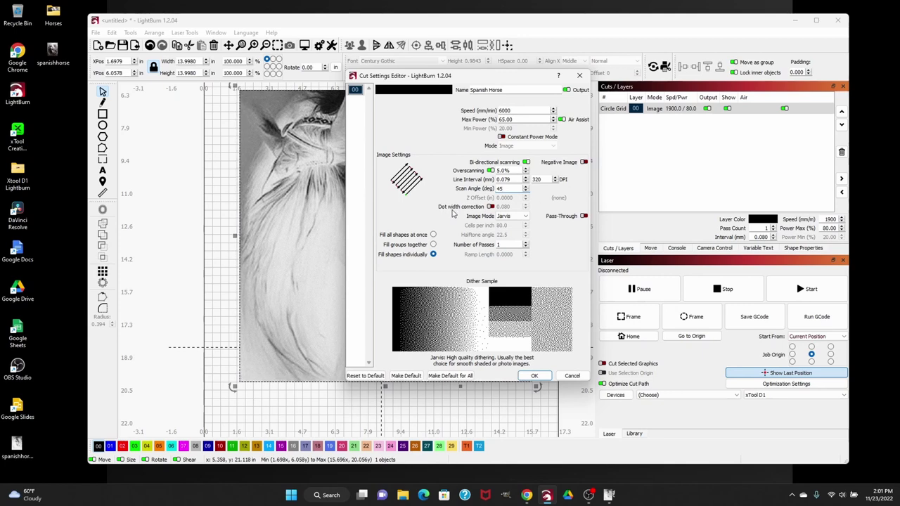
pyautogui.click(525, 217)
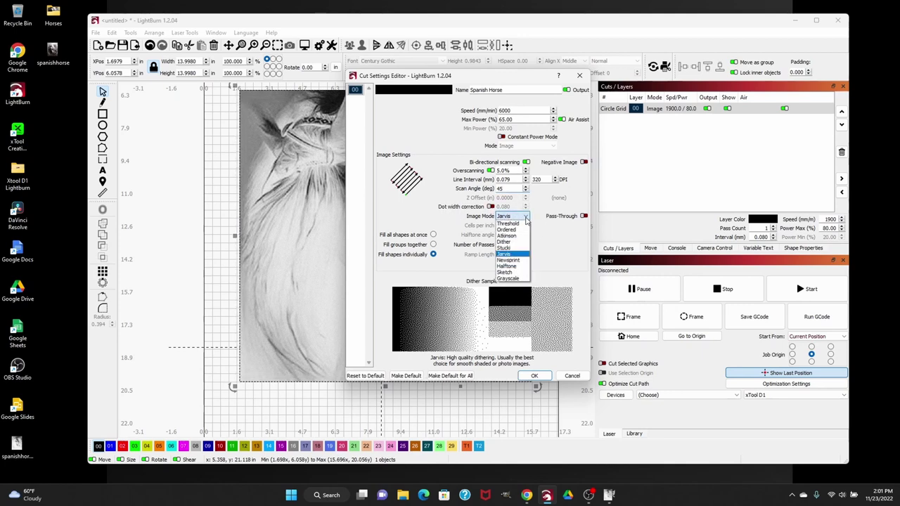
pyautogui.click(518, 255)
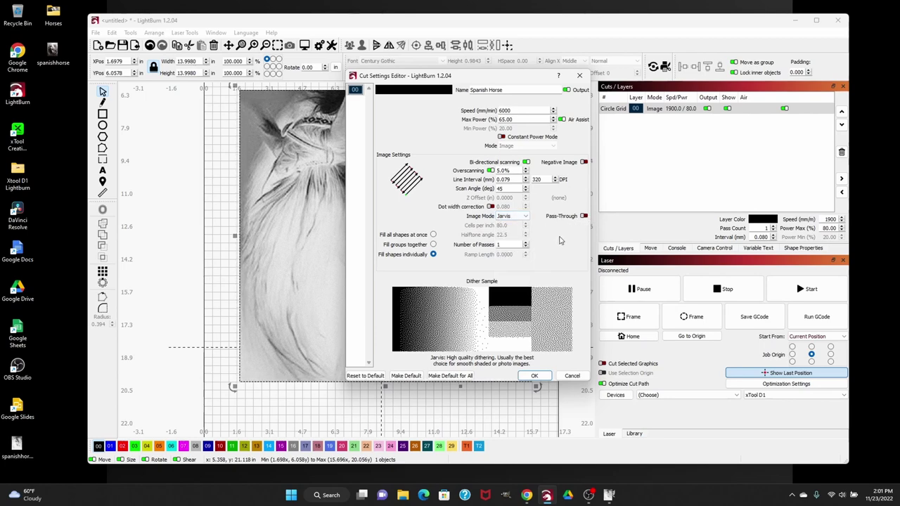
pyautogui.press('Return')
# Step: Preview the engraving with inverted display, examine the horse's detail and the estimated job time, and close the preview
pyautogui.click(304, 45)
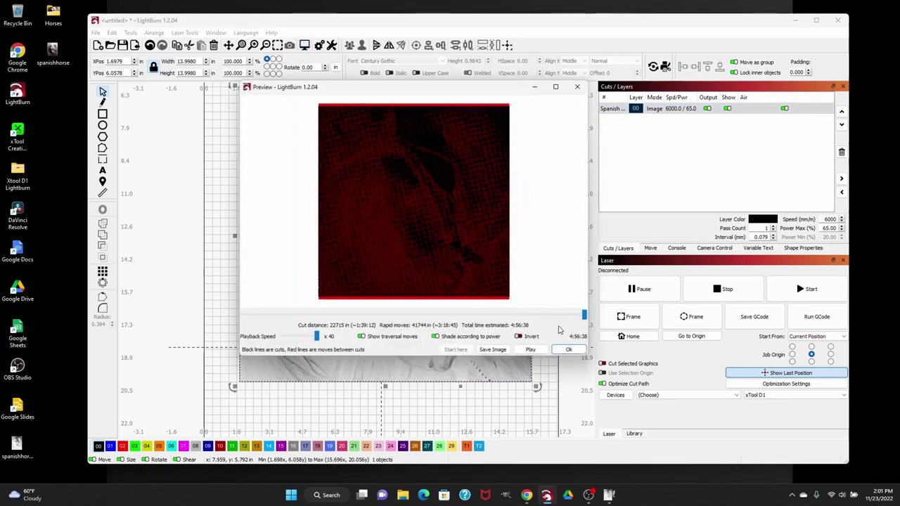
pyautogui.click(519, 336)
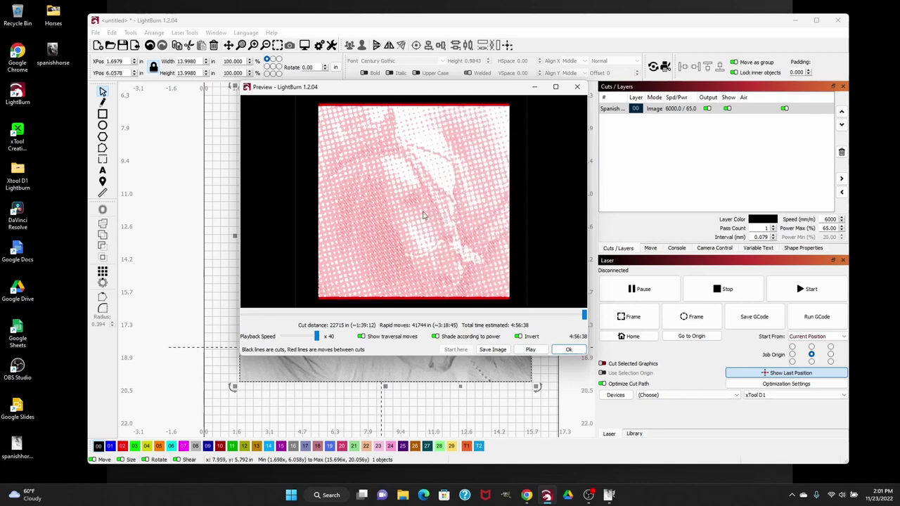
pyautogui.scroll(2, 424, 201)
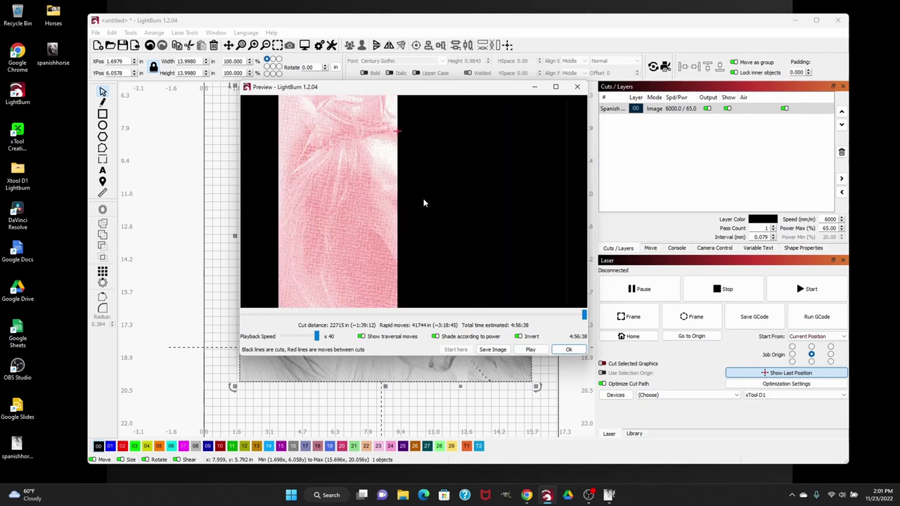
pyautogui.scroll(1, 435, 203)
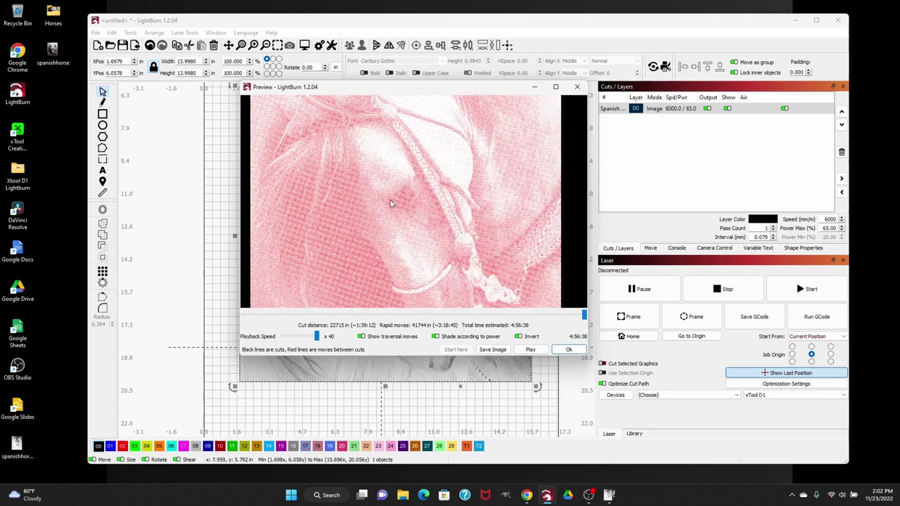
pyautogui.scroll(1, 393, 203)
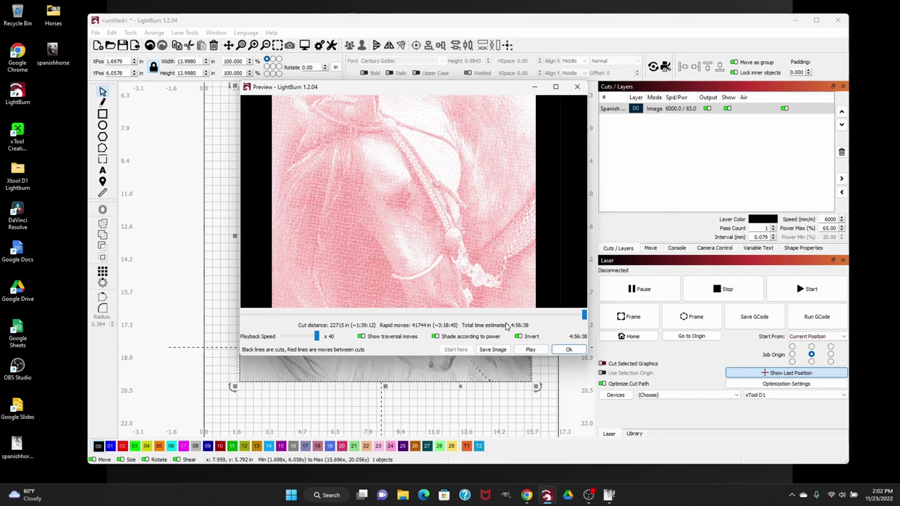
pyautogui.click(571, 350)
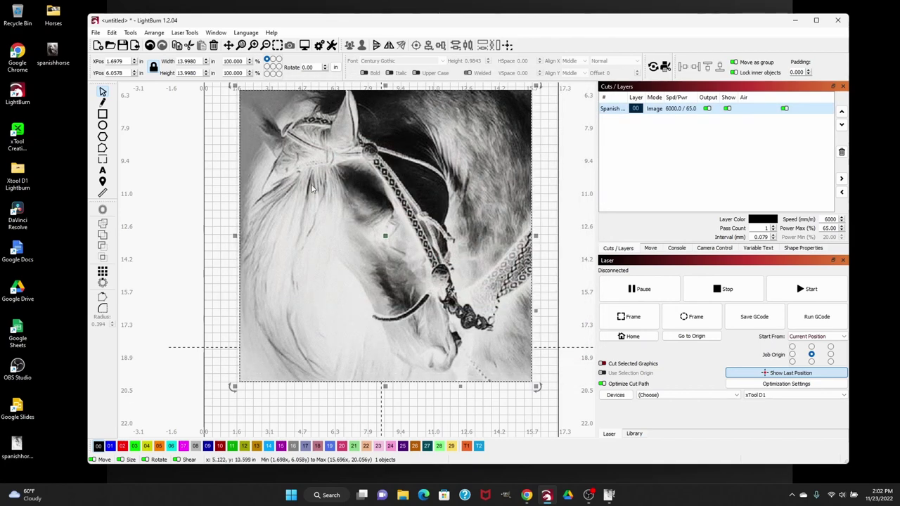